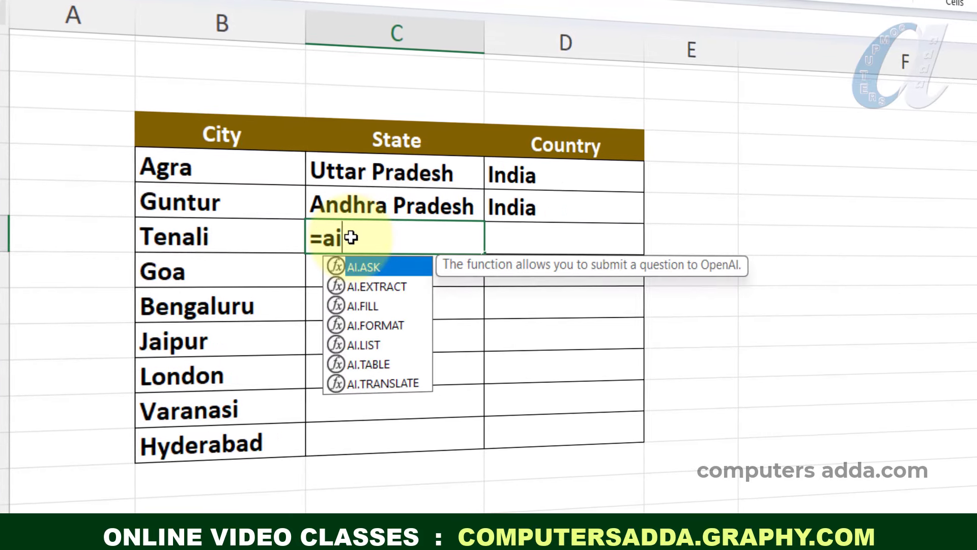
# Use AI.FILL to complete the State and Country values from Tenali down to Hyderabad
pyautogui.press('Down')
pyautogui.press('Down')
pyautogui.press('Tab')
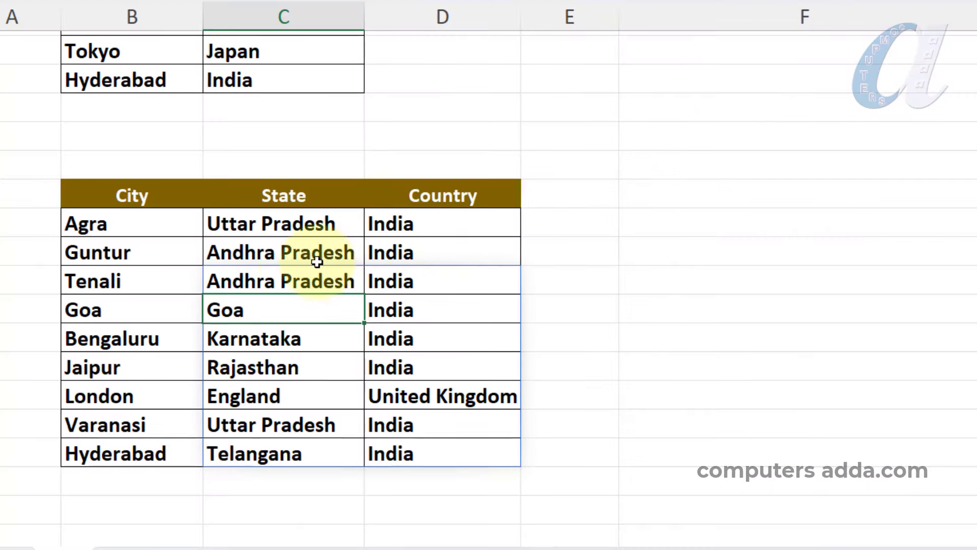
# Fill the missing Industry values from Amazon down with an AI.FILL formula, using B34:C36 as the example and B37:B43 as the partial data
pyautogui.scroll(-6, 301, 255)
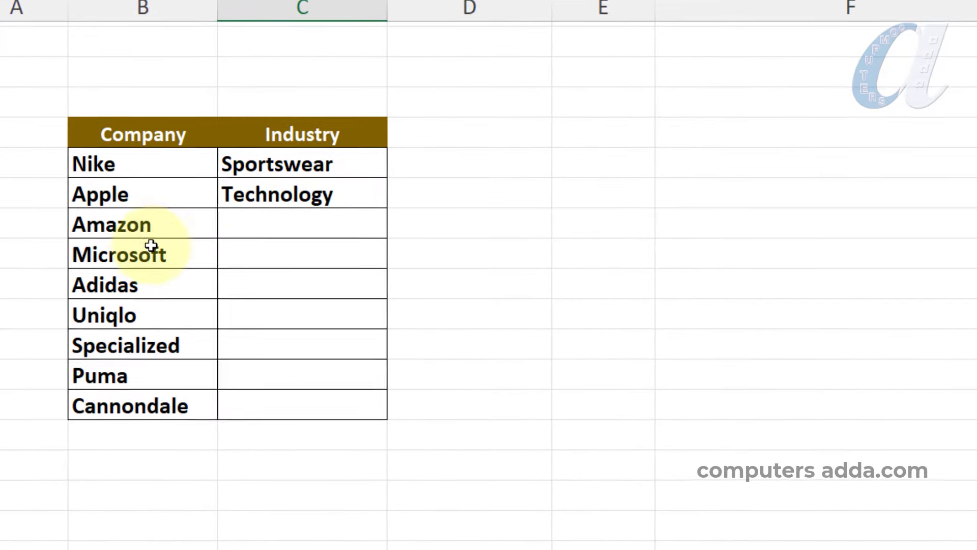
pyautogui.click(276, 227)
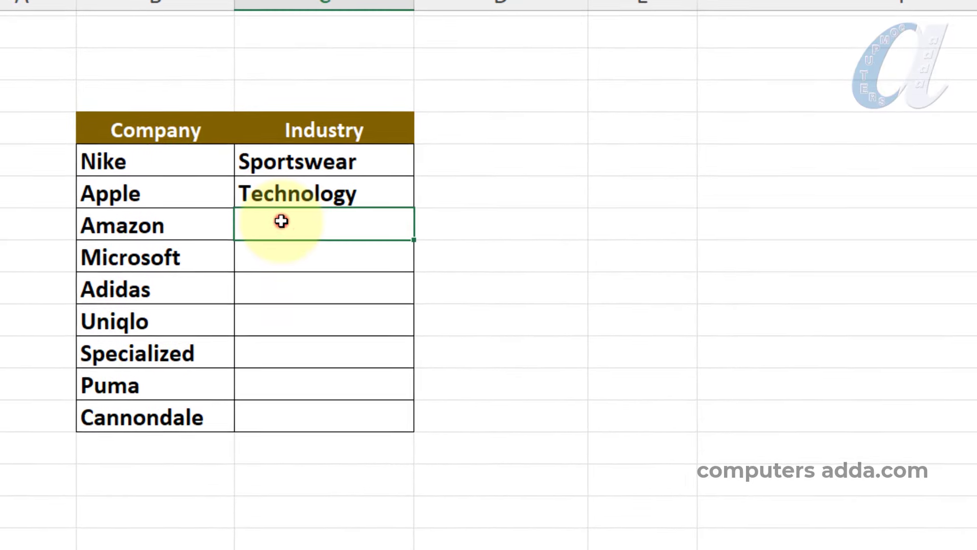
pyautogui.write('=ai')
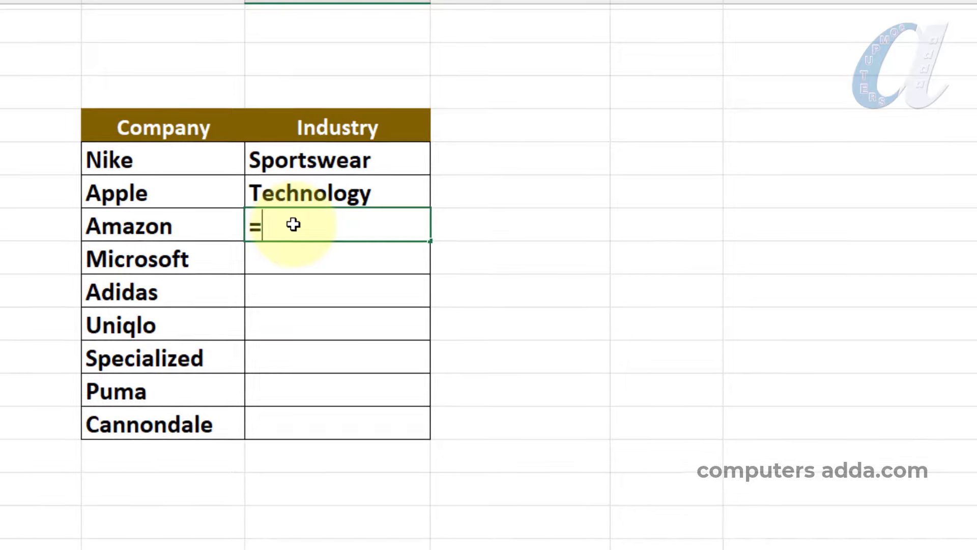
pyautogui.press('Down')
pyautogui.press('Down')
pyautogui.press('Tab')
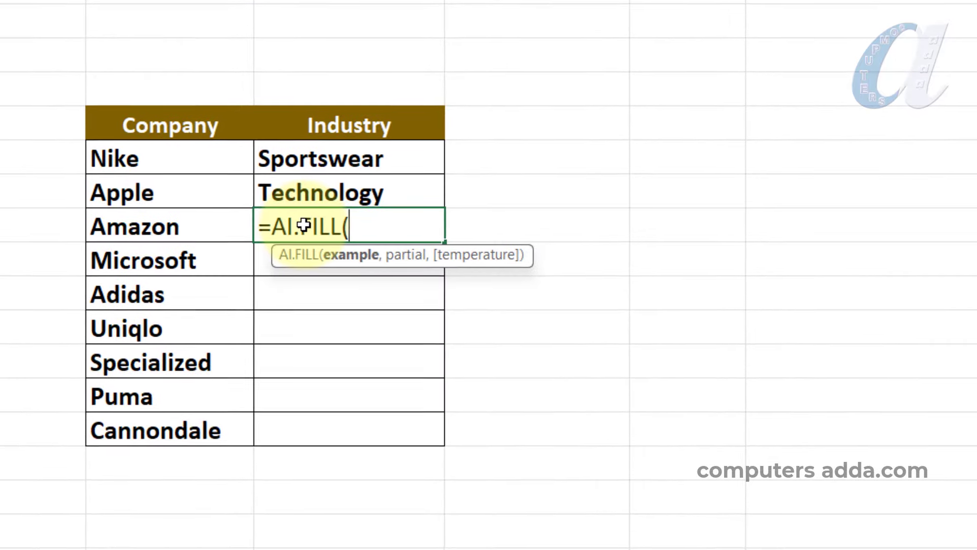
pyautogui.click(142, 122)
pyautogui.moveTo(187, 137); pyautogui.dragTo(364, 187)
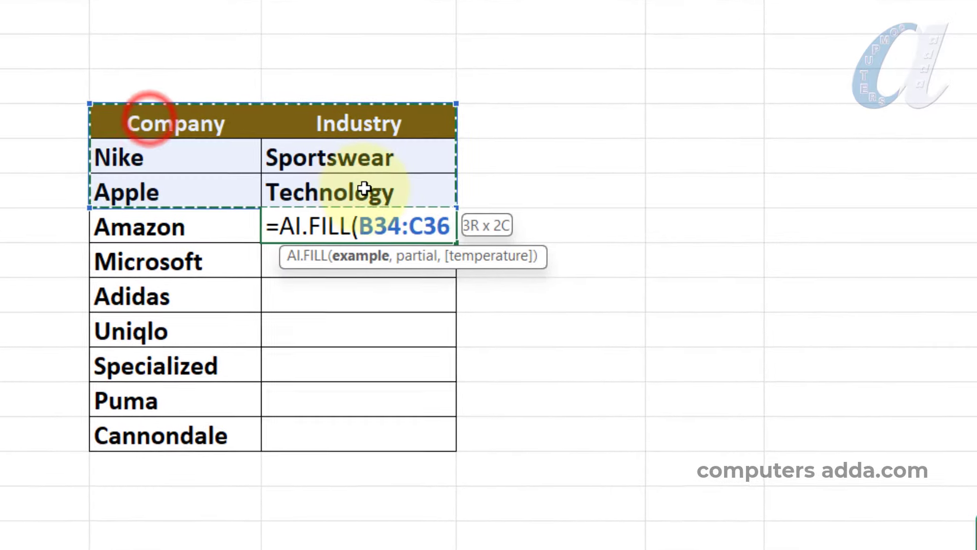
pyautogui.write(',')
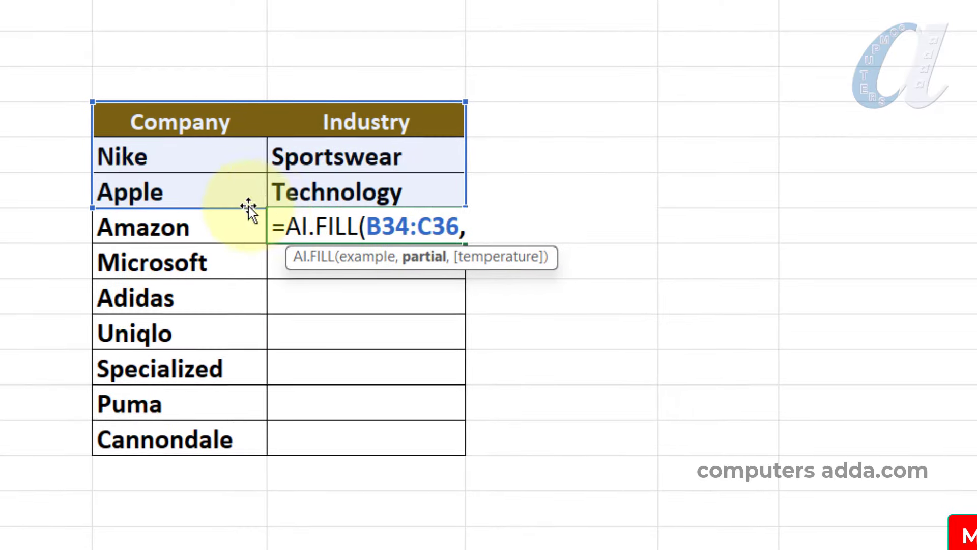
pyautogui.moveTo(226, 225); pyautogui.dragTo(196, 442)
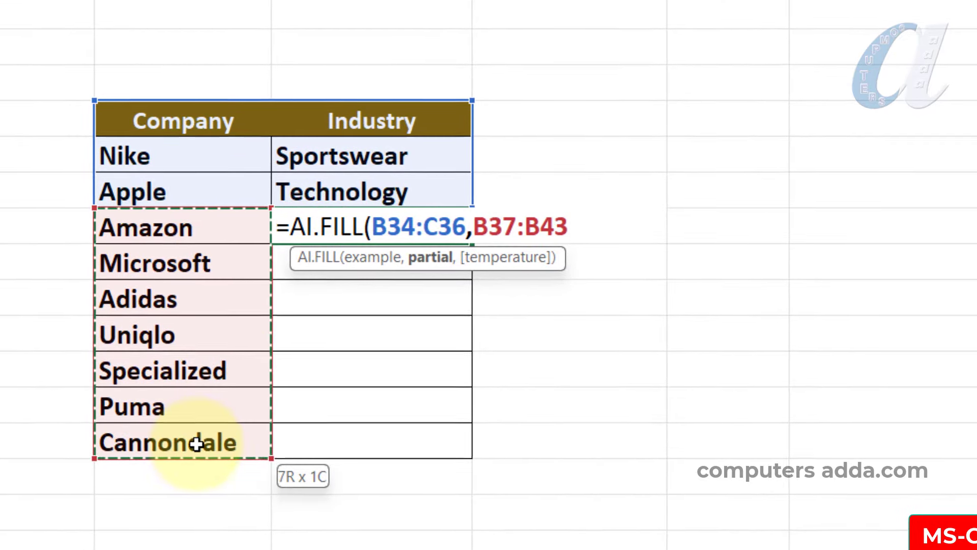
pyautogui.press('Return')
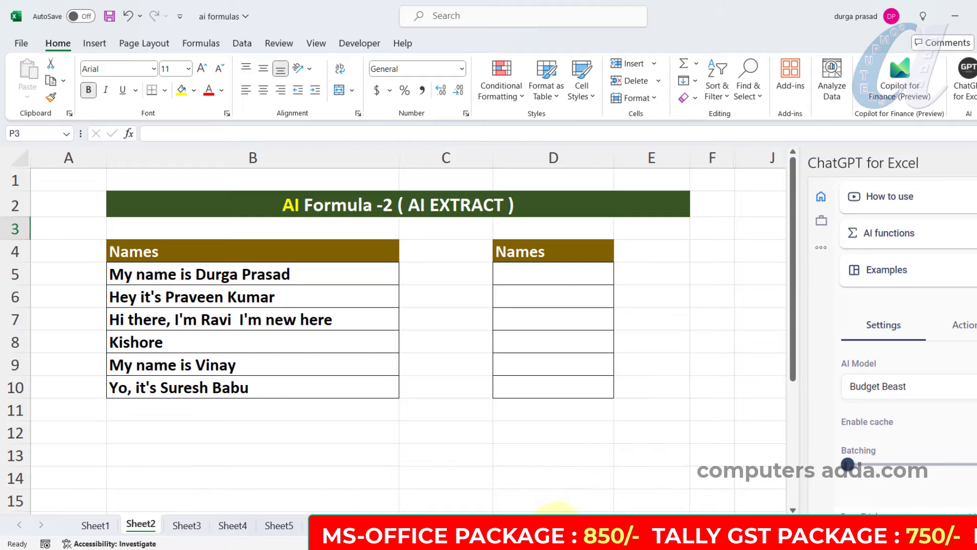
# Split the NAMES column on Sheet2 into FIRST NAME and LAST NAME with Flash Fill, based on an example entered in each column's first row
pyautogui.moveTo(557, 509); pyautogui.dragTo(656, 508)
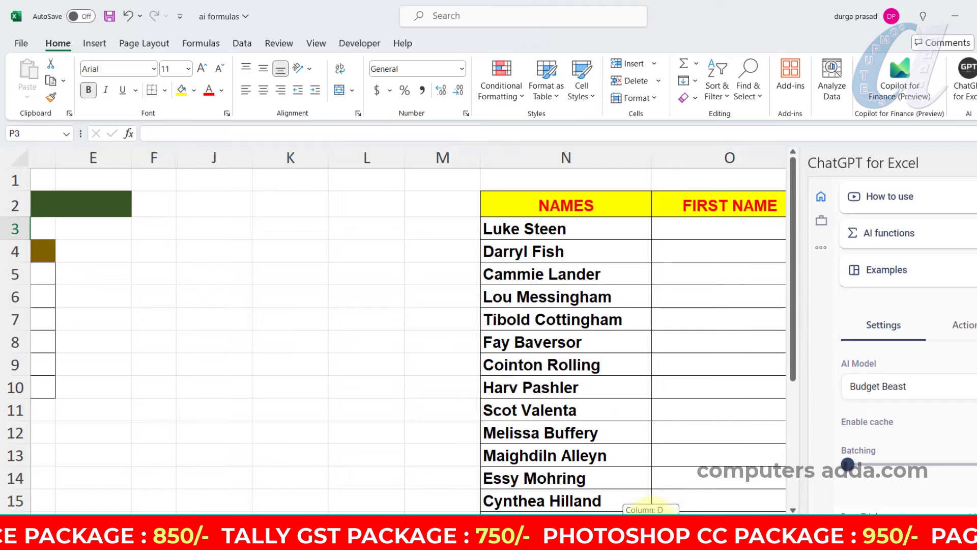
pyautogui.moveTo(651, 507); pyautogui.dragTo(709, 511)
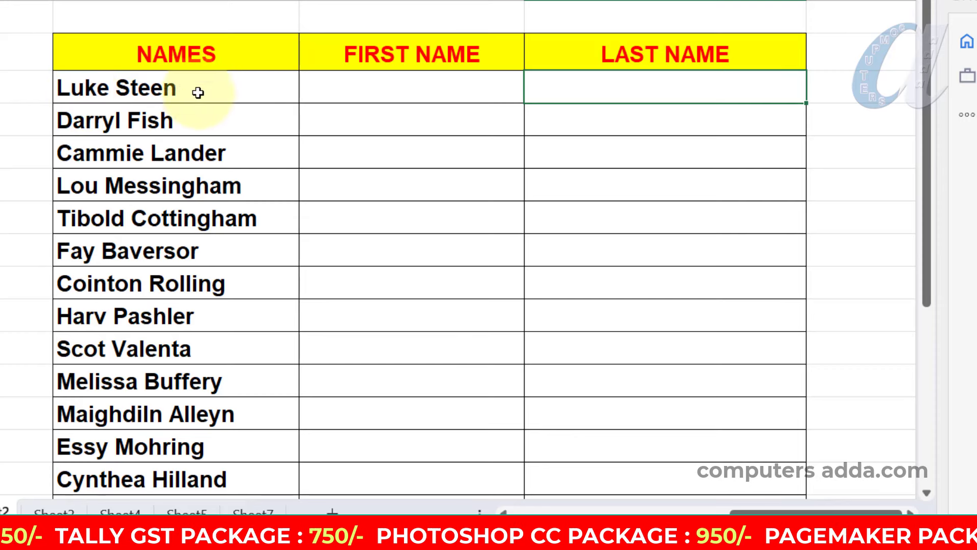
pyautogui.click(455, 92)
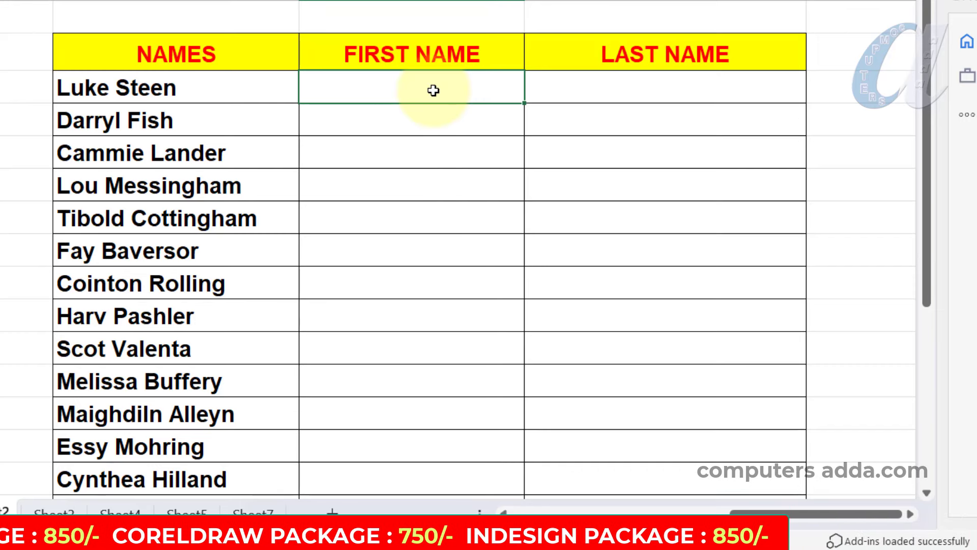
pyautogui.press('Return')
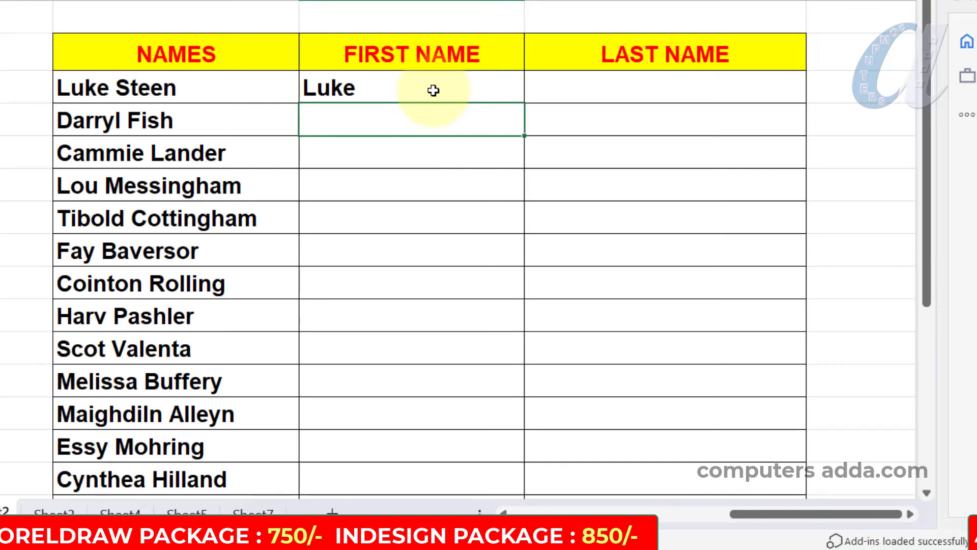
pyautogui.hotkey('ctrl', 'e')
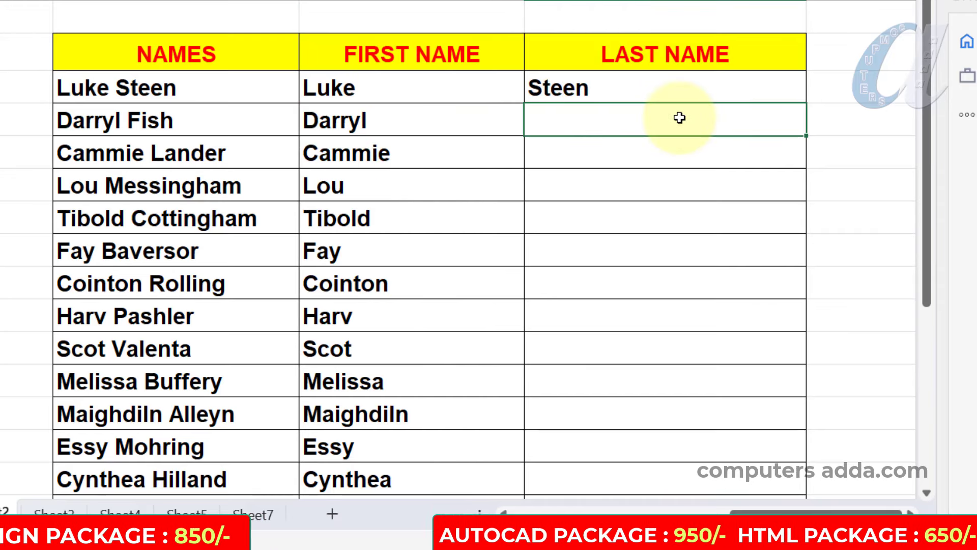
pyautogui.hotkey('ctrl', 'e')
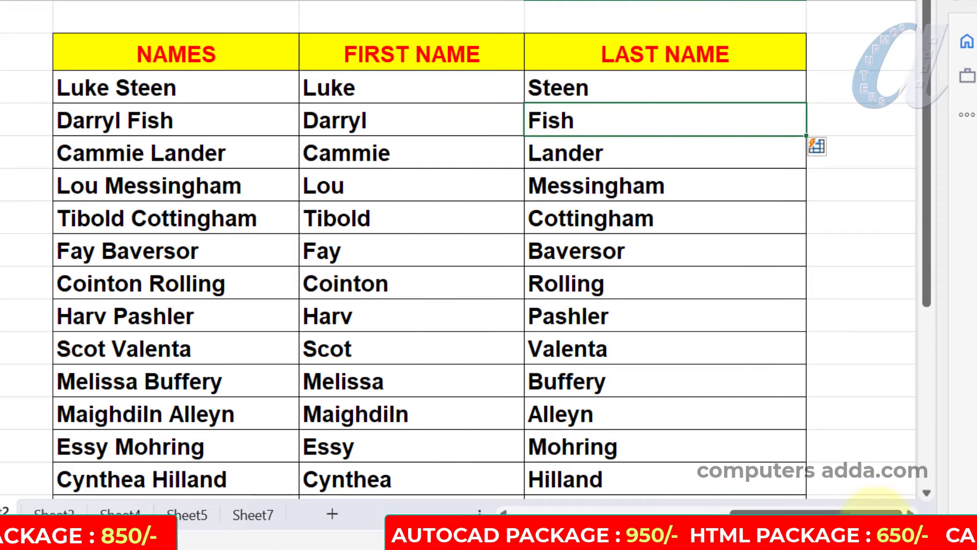
# Try to Flash Fill the empty Names column of the AI EXTRACT table from the first person's name entered as an example
pyautogui.moveTo(763, 513); pyautogui.dragTo(532, 508)
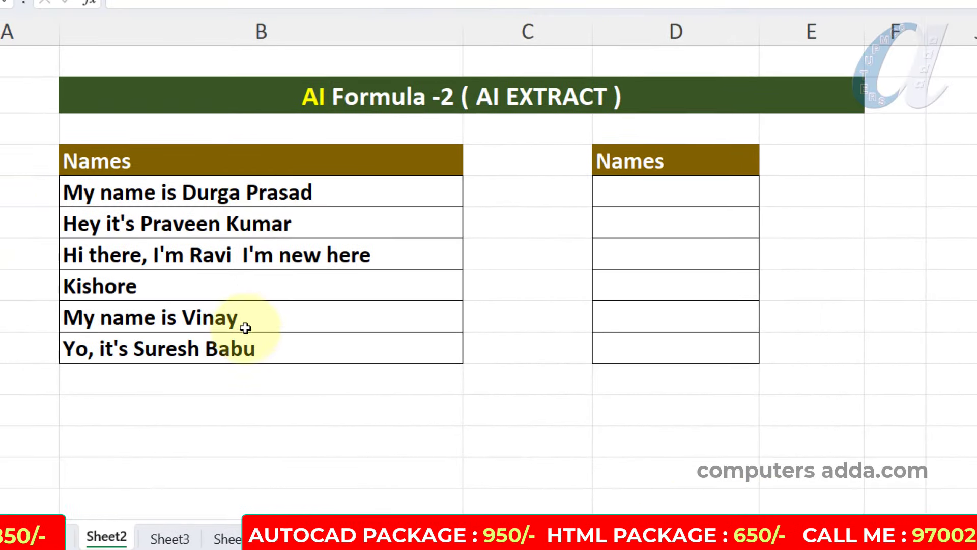
pyautogui.click(675, 191)
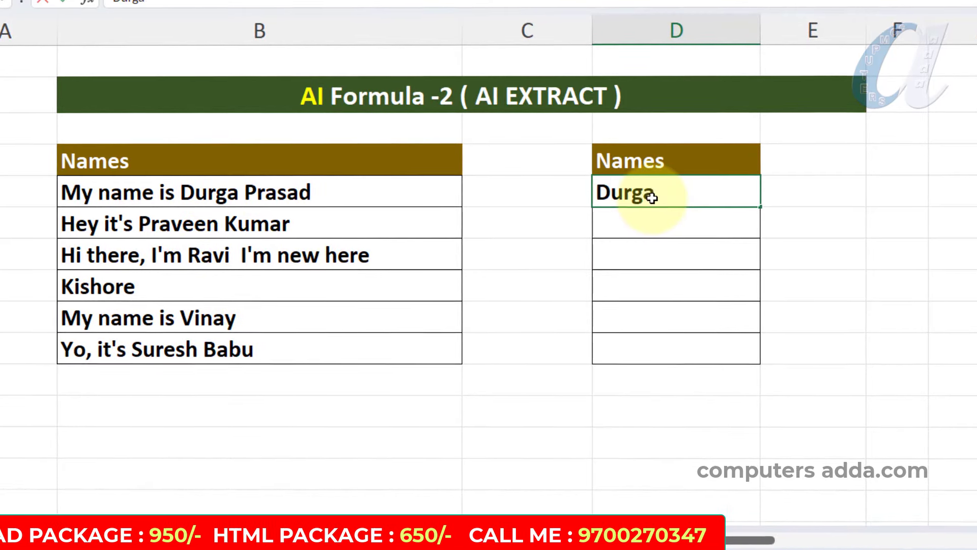
pyautogui.press('Return')
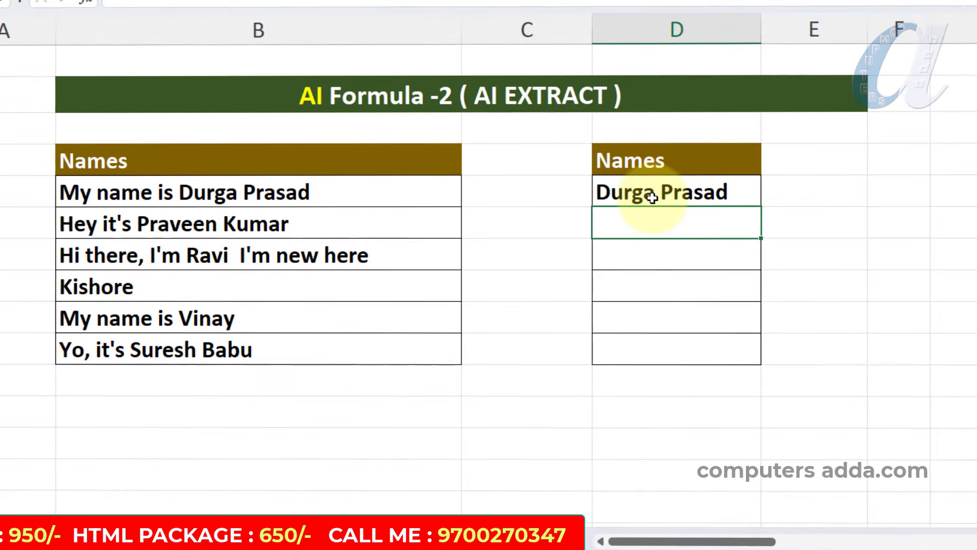
pyautogui.hotkey('ctrl', 'e')
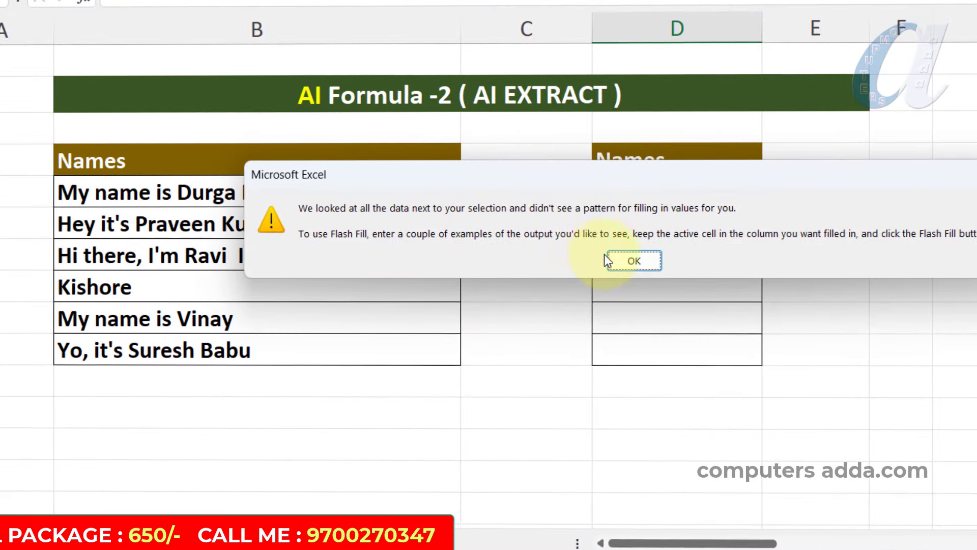
pyautogui.click(628, 263)
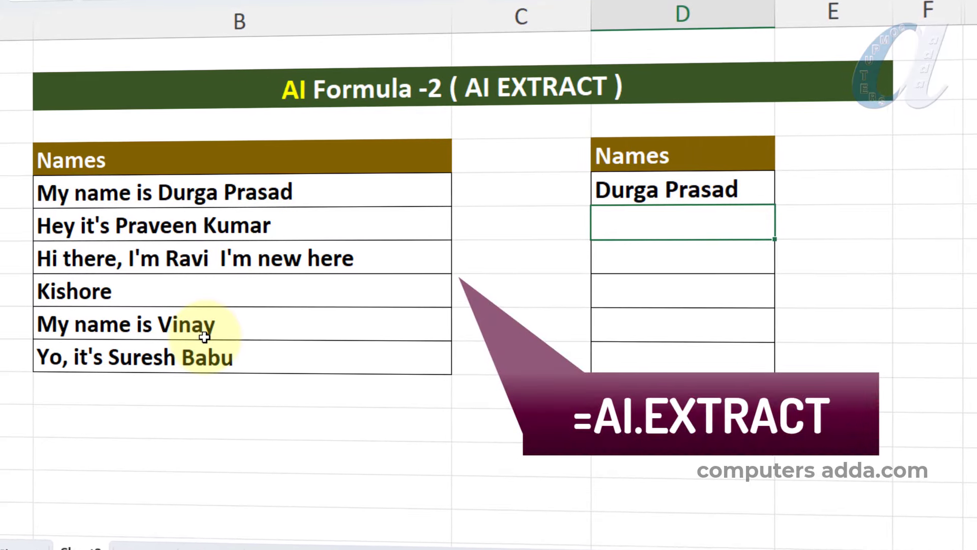
# Replace the example name in D5 with an AI.EXTRACT formula that takes B5:B10 as the value and B4 as the item to extract
pyautogui.click(696, 206)
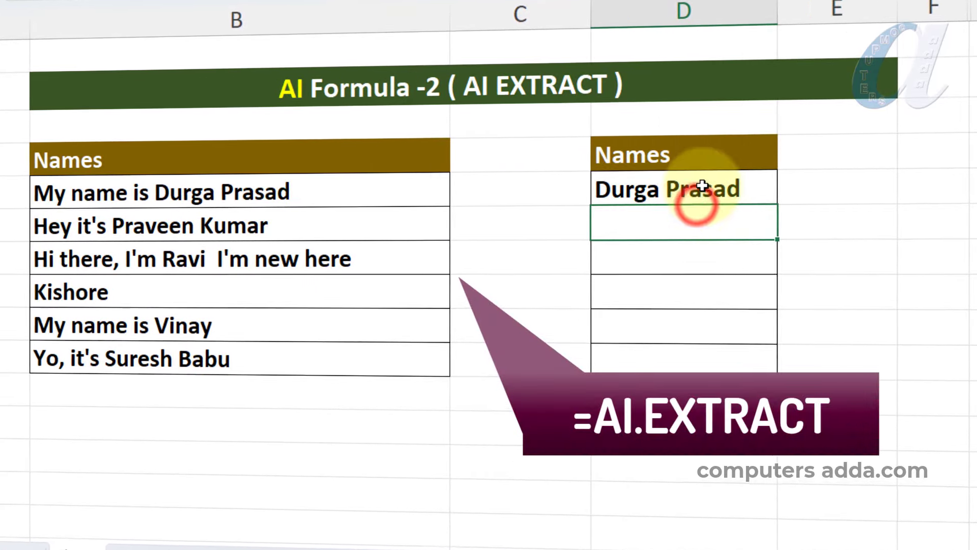
pyautogui.click(702, 186)
pyautogui.press('Delete')
pyautogui.write('=ai')
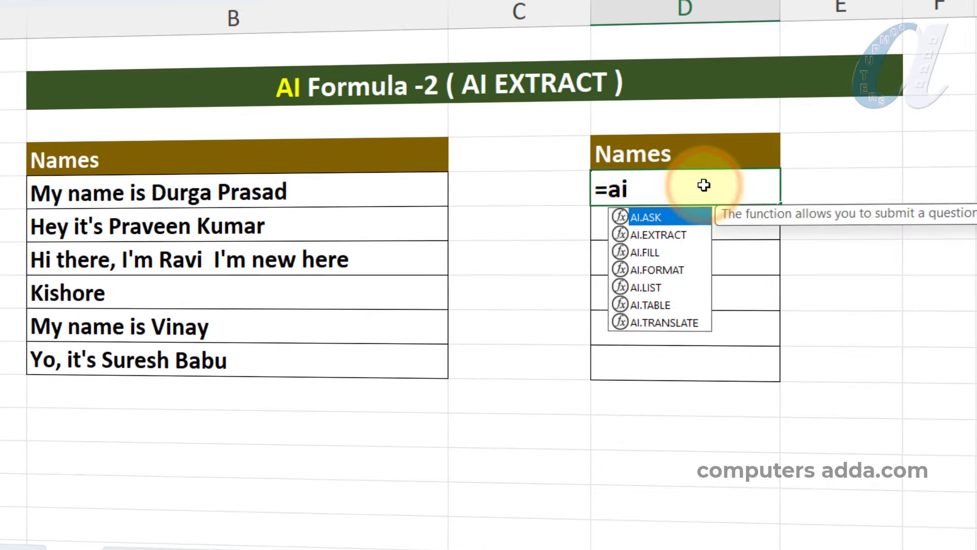
pyautogui.press('Down')
pyautogui.press('Tab')
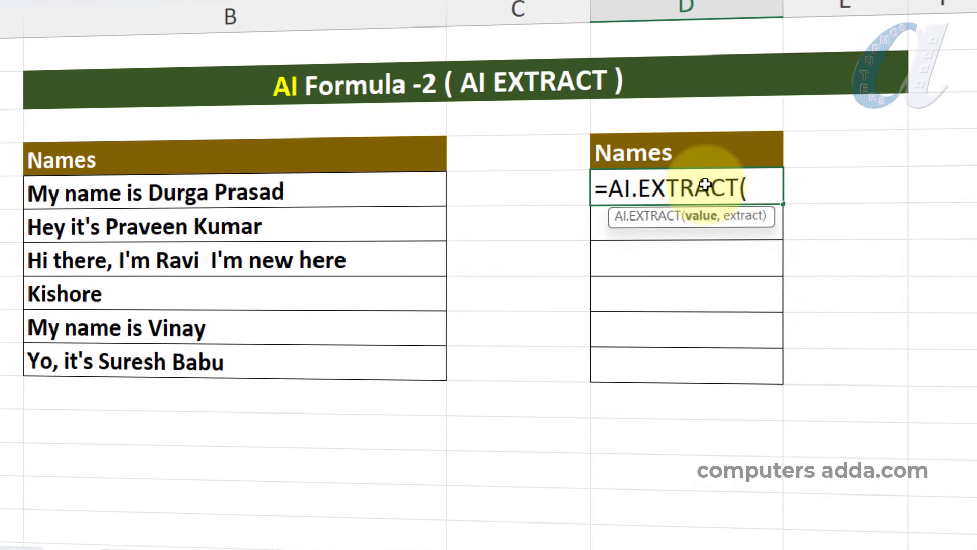
pyautogui.moveTo(334, 191); pyautogui.dragTo(316, 361)
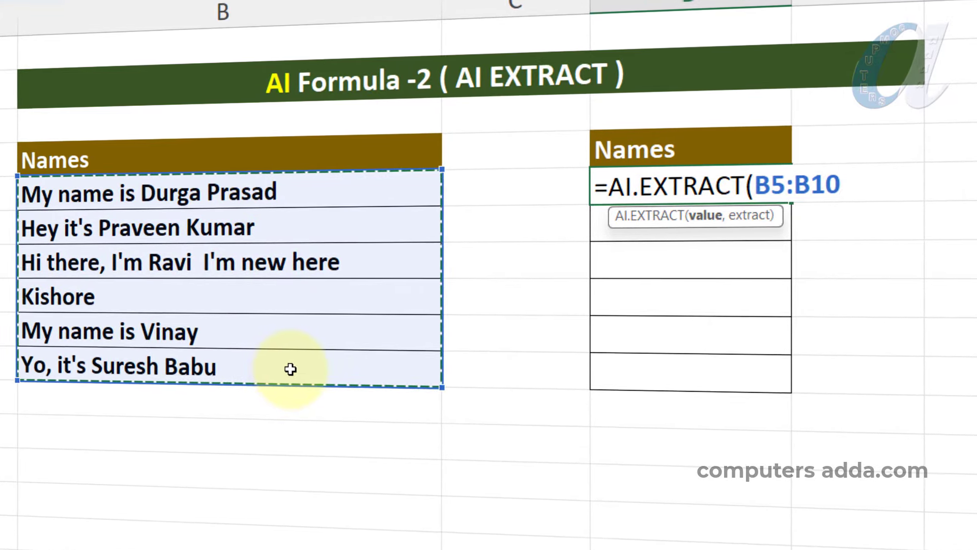
pyautogui.write(',')
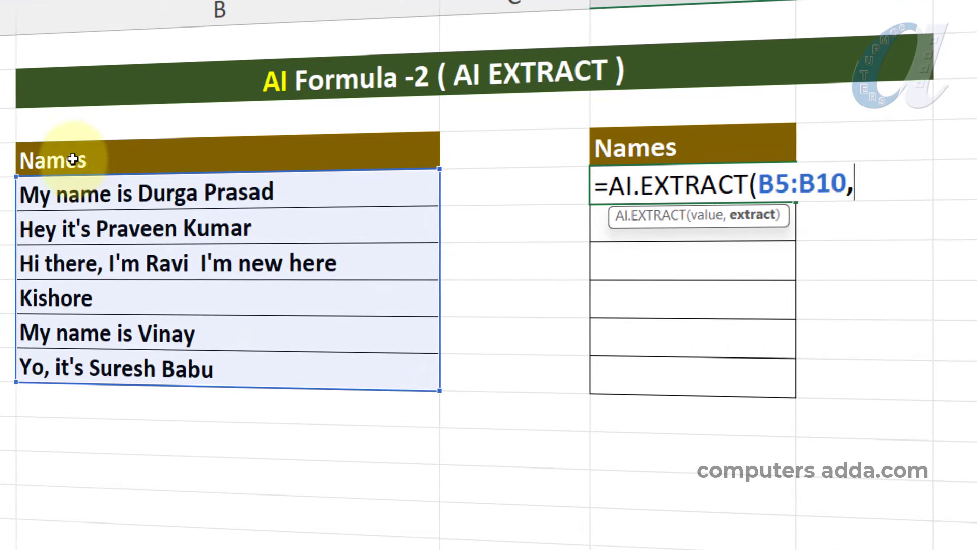
pyautogui.click(88, 161)
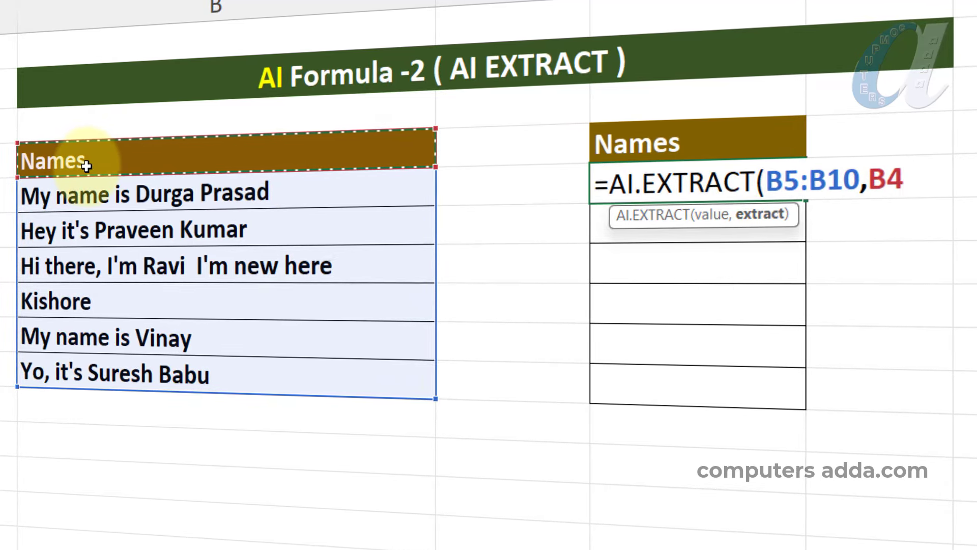
pyautogui.press('Return')
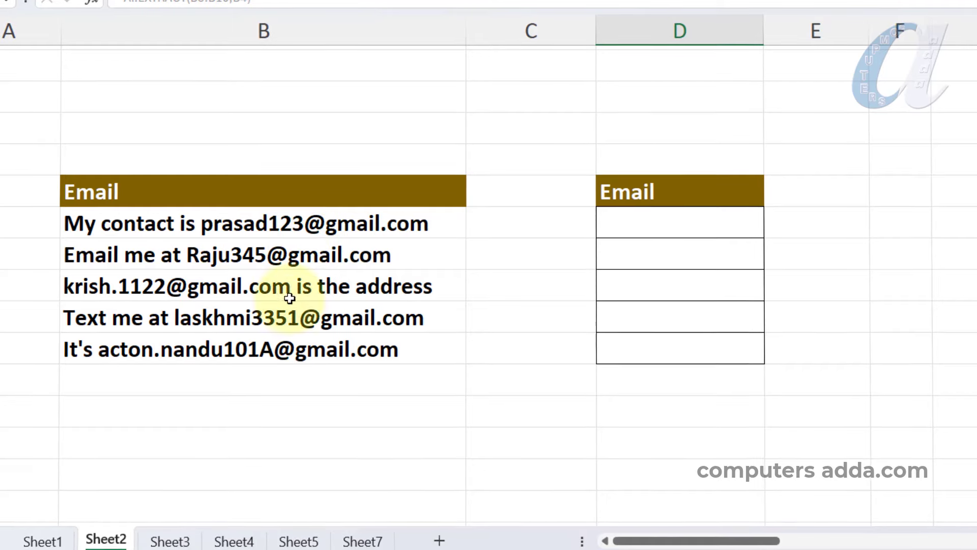
# Extract the e-mail addresses with an AI.EXTRACT formula in D18, using B18:B22 as the value and B17 as the item to extract
pyautogui.click(665, 224)
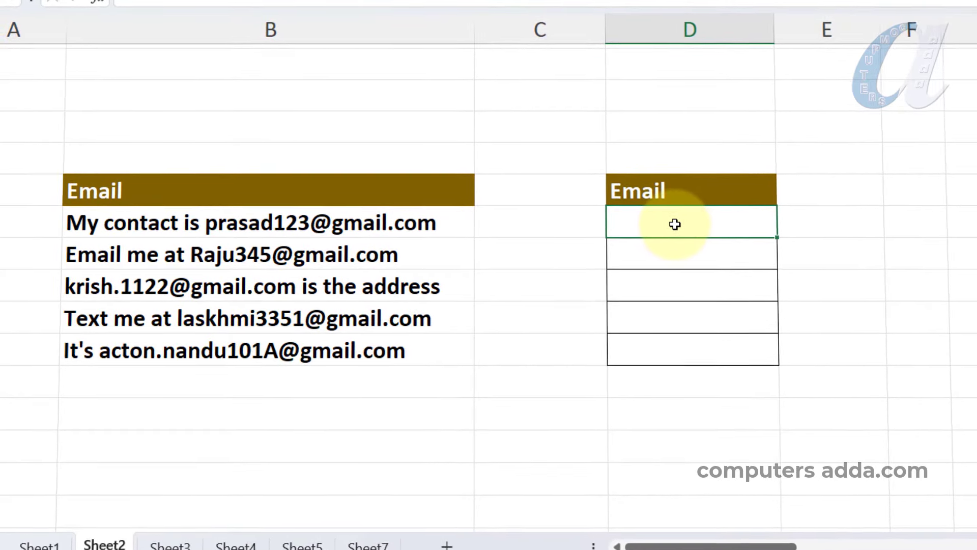
pyautogui.write('=ai')
pyautogui.press('Down')
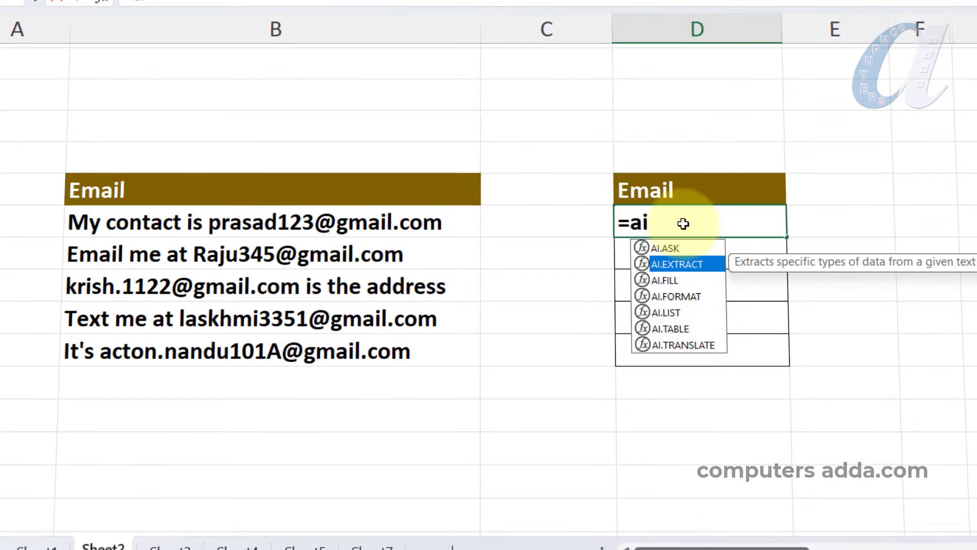
pyautogui.press('Tab')
pyautogui.moveTo(400, 222); pyautogui.dragTo(397, 349)
pyautogui.write(',')
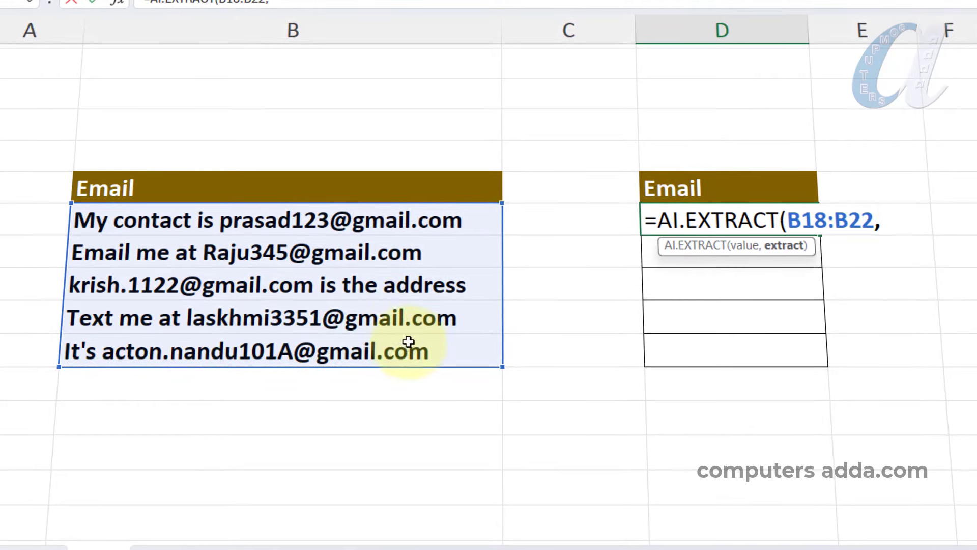
pyautogui.click(128, 187)
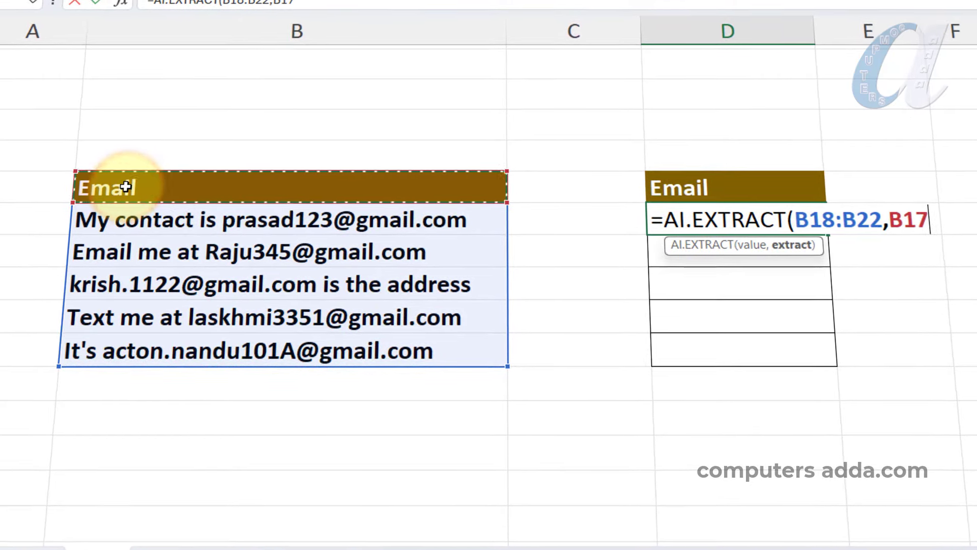
pyautogui.press('Return')
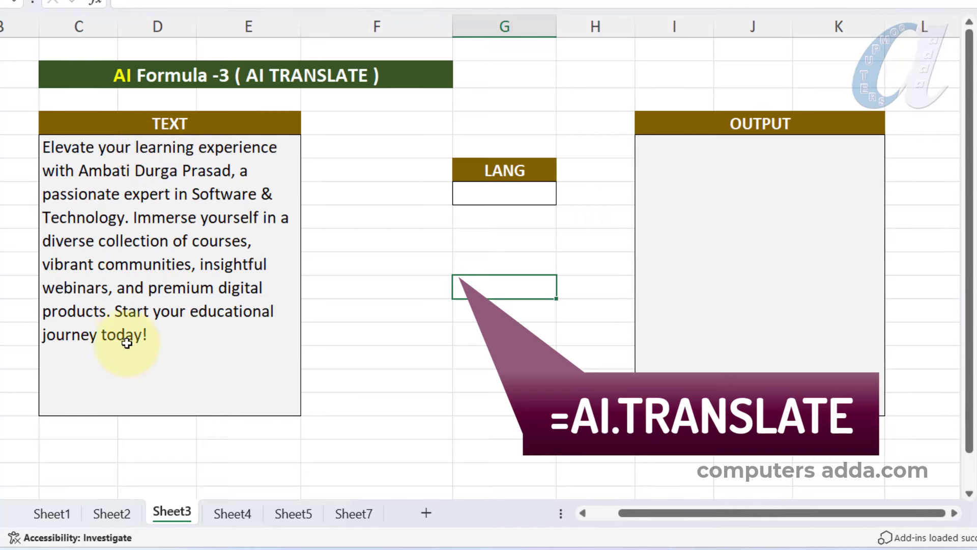
# Enter telugu as the target language in the LANG cell on Sheet3
pyautogui.press('Left')
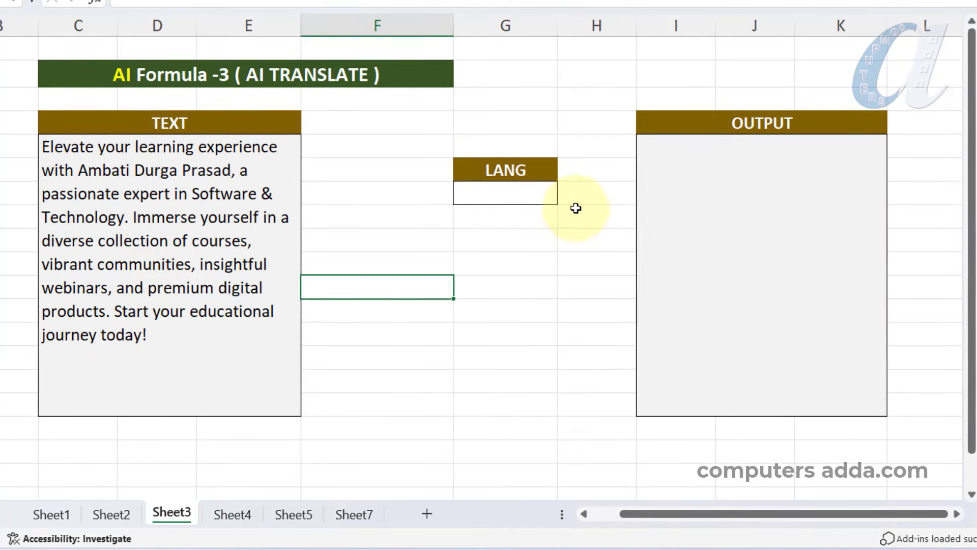
pyautogui.click(506, 194)
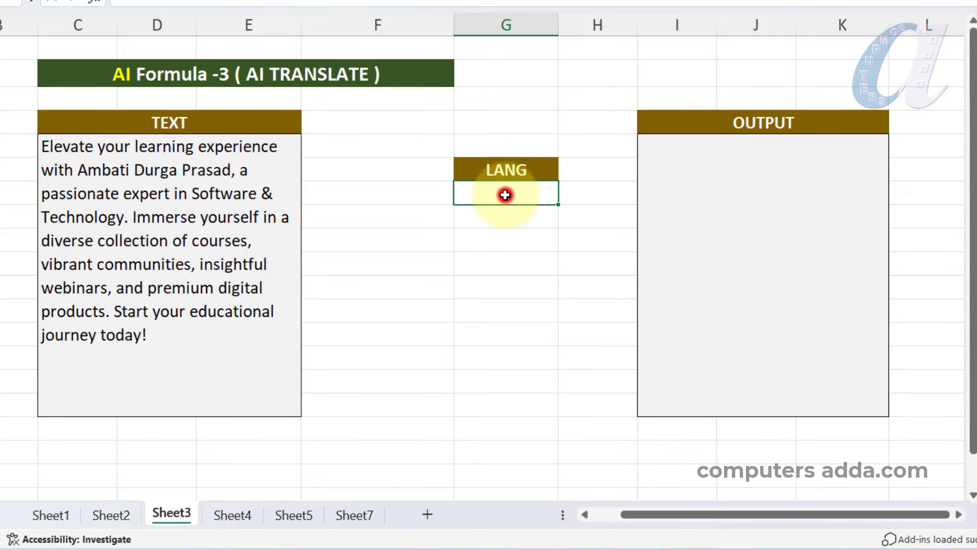
pyautogui.write('telugu')
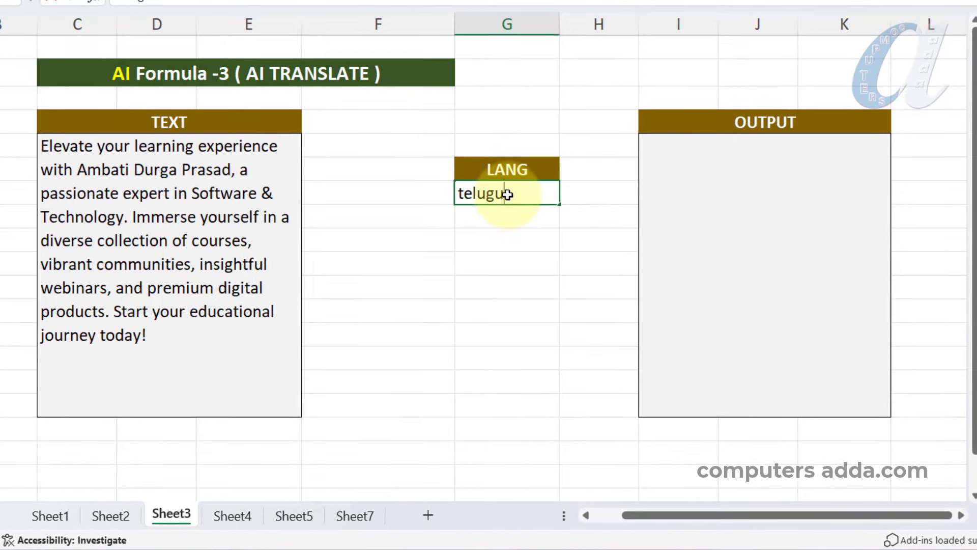
# Translate the TEXT paragraph into the chosen language with an AI.TRANSLATE formula in the OUTPUT cell, using C5 as the value and G7 as the language
pyautogui.click(502, 227)
pyautogui.click(503, 193)
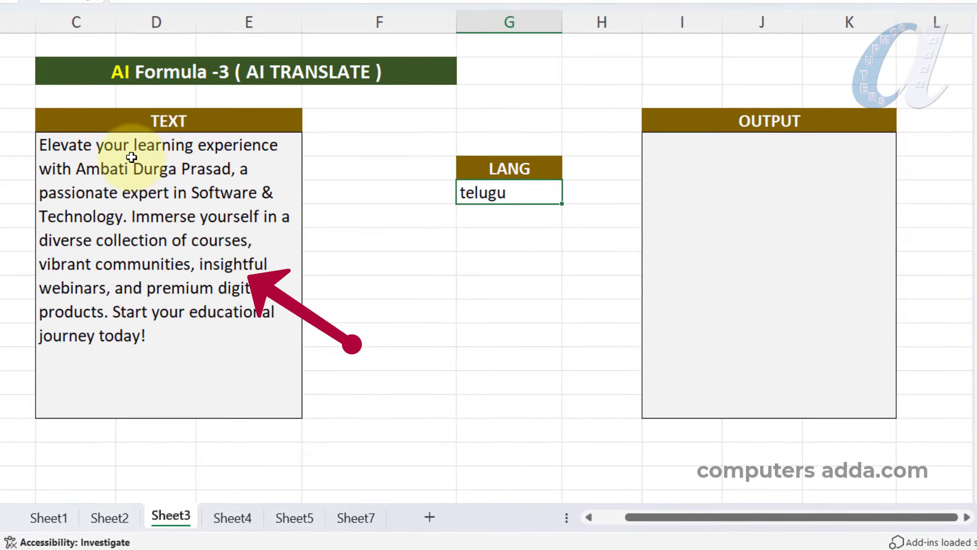
pyautogui.click(505, 191)
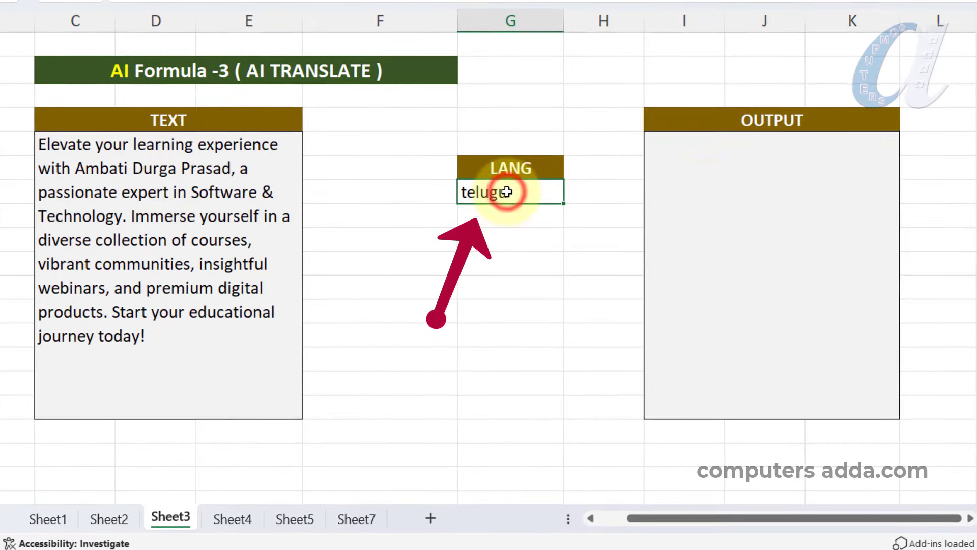
pyautogui.click(787, 192)
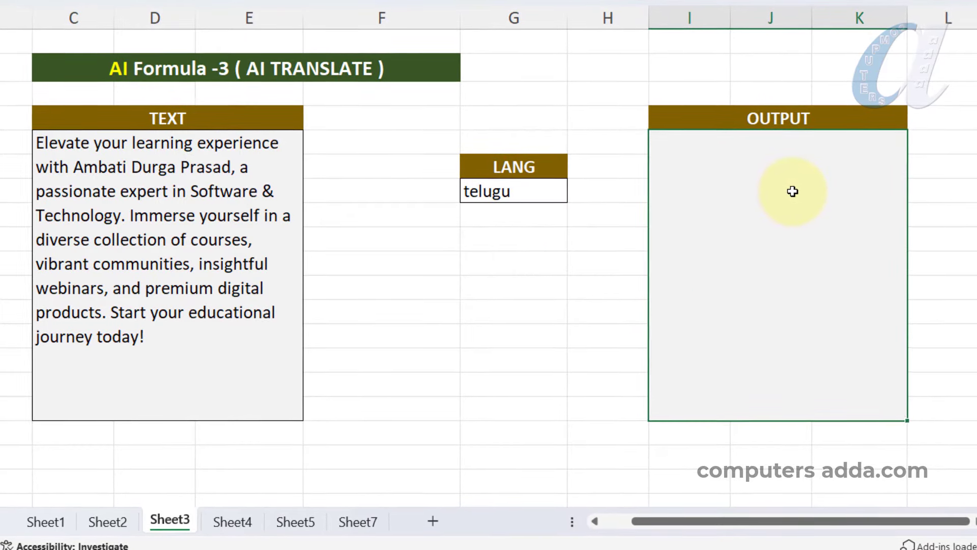
pyautogui.write('=ai')
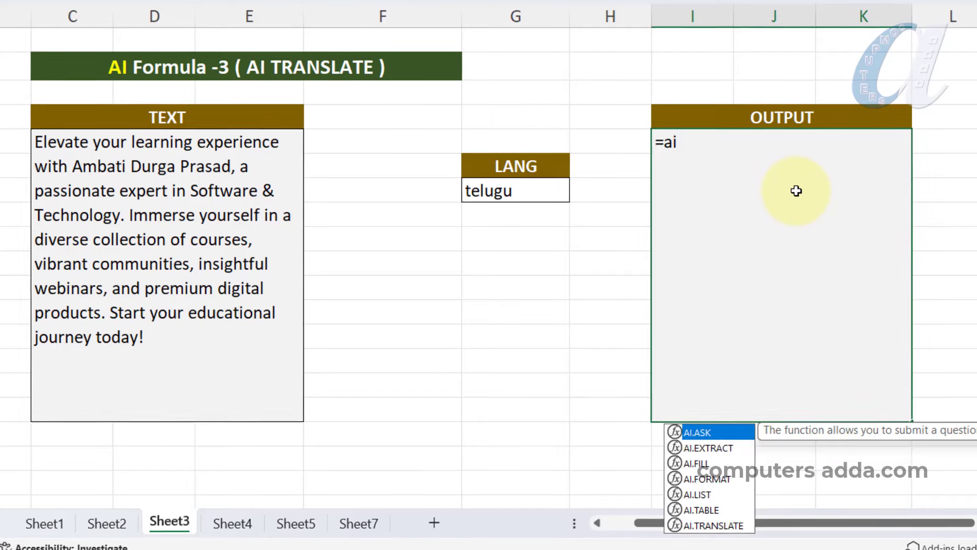
pyautogui.press('Down')
pyautogui.press('Down')
pyautogui.press('Down')
pyautogui.press('Down')
pyautogui.press('Down')
pyautogui.press('Down')
pyautogui.press('Tab')
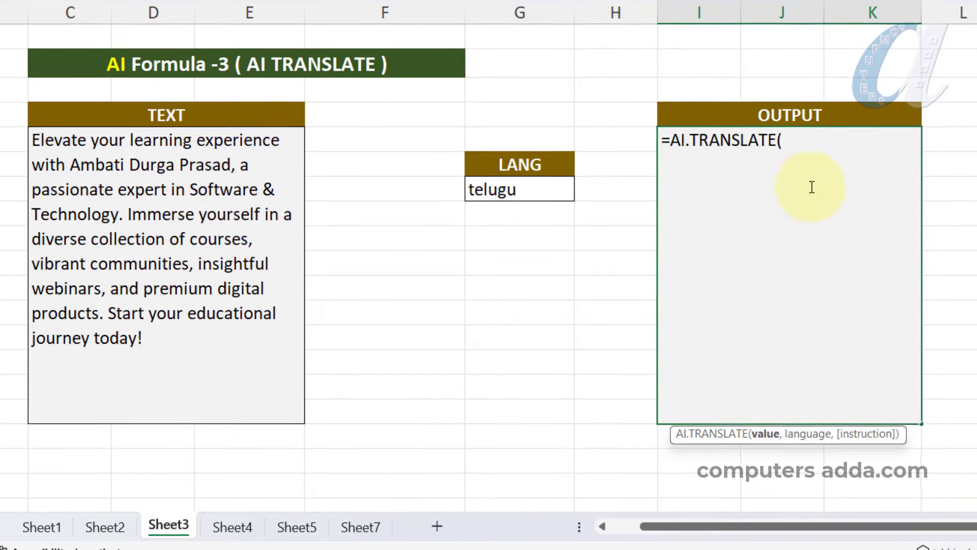
pyautogui.click(150, 177)
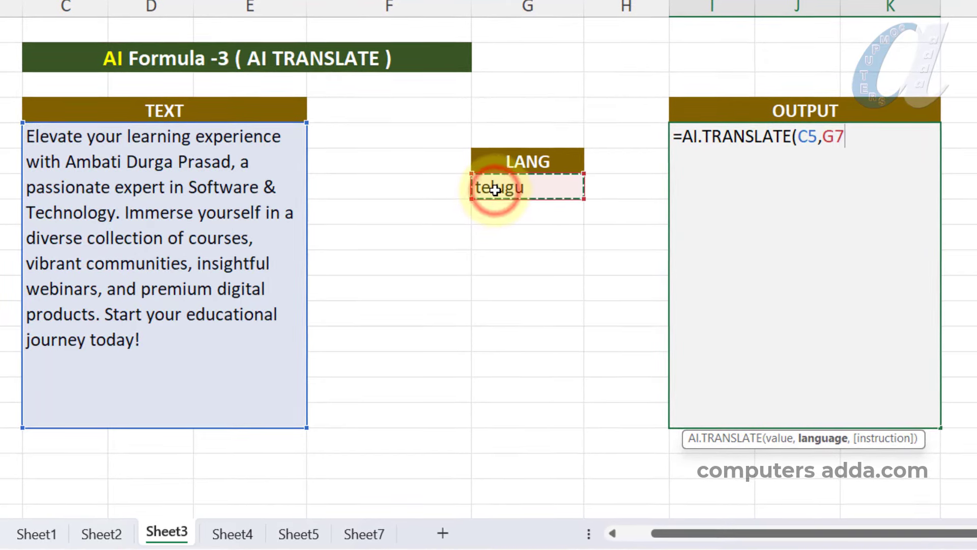
pyautogui.press('Return')
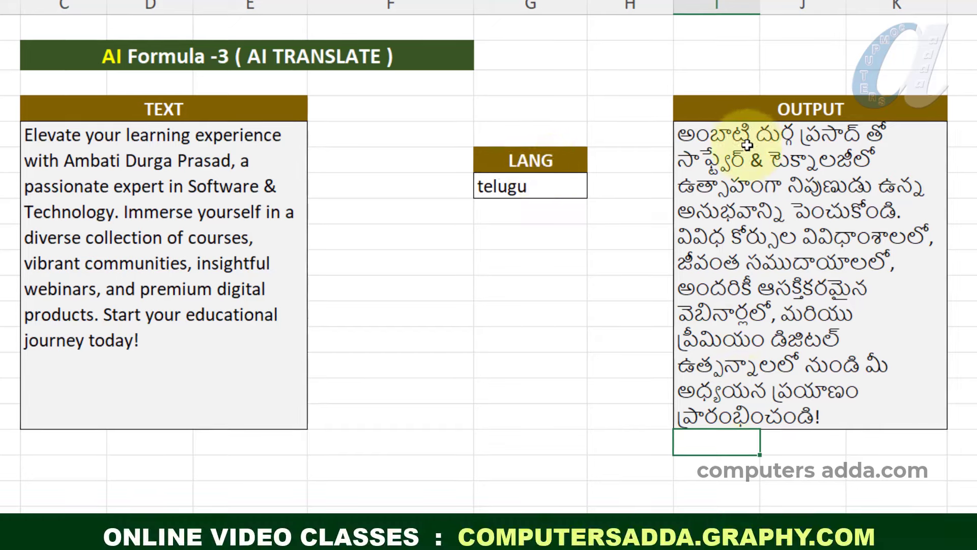
# Change the target language in the LANG cell to hindi
pyautogui.click(547, 188)
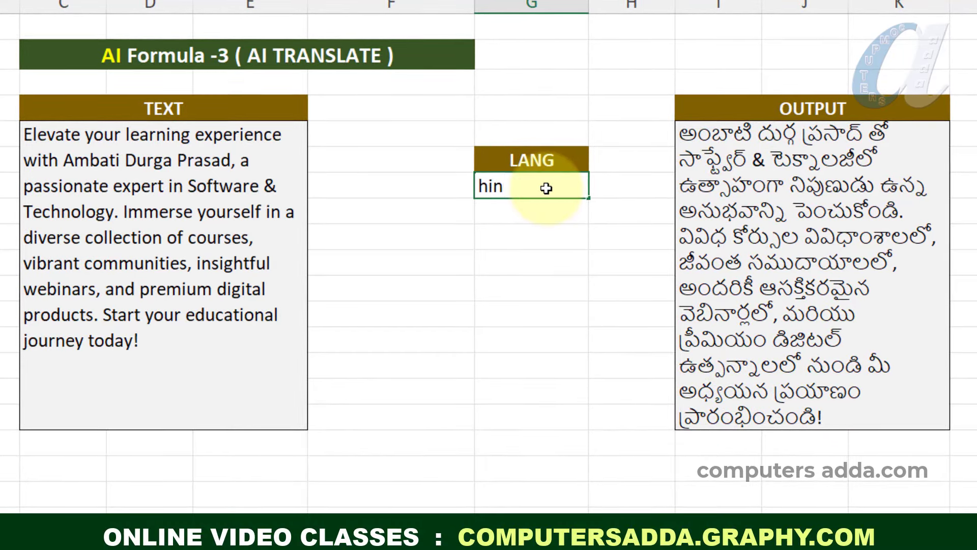
pyautogui.write('hindi')
pyautogui.press('Return')
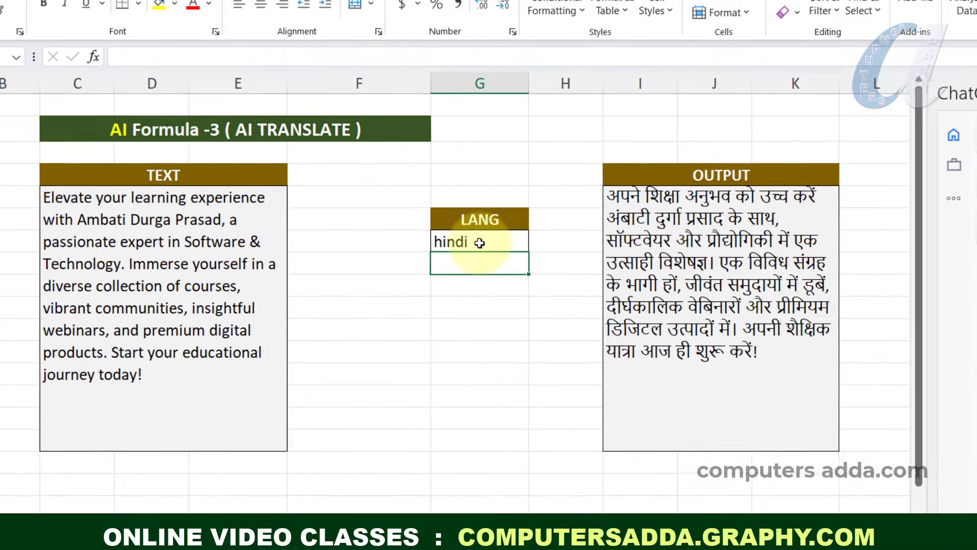
# Clear the LANG cell and give it a list data validation with the source telugu,hindi,french,spanish
pyautogui.click(491, 212)
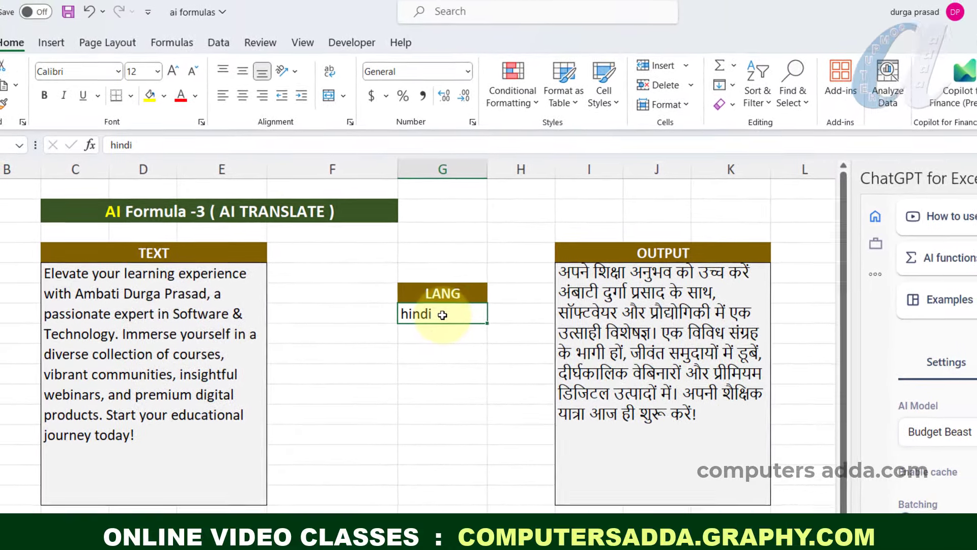
pyautogui.press('Delete')
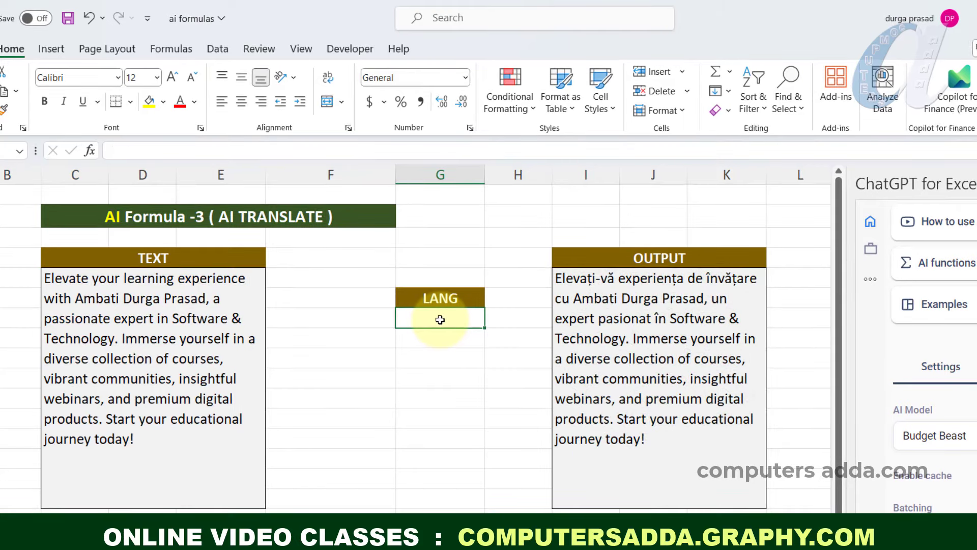
pyautogui.click(224, 49)
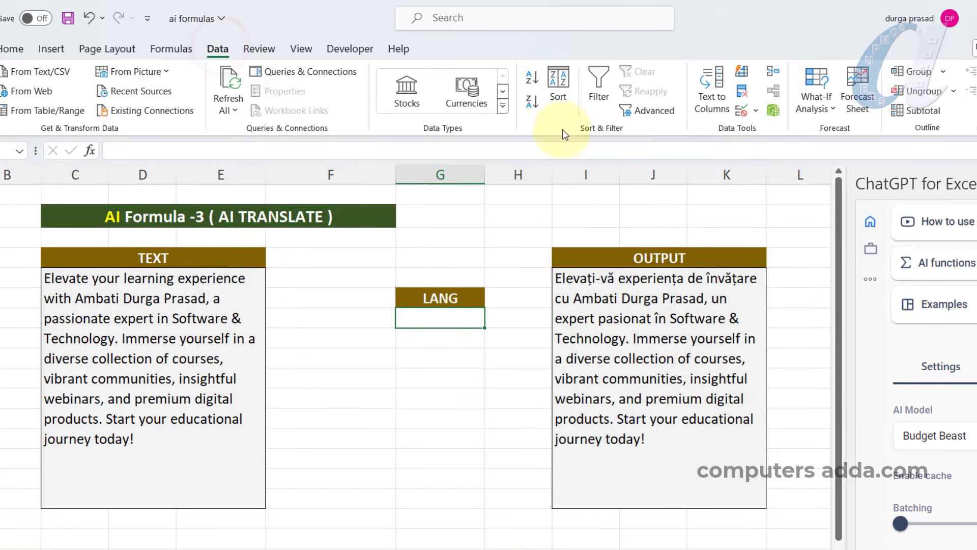
pyautogui.click(743, 110)
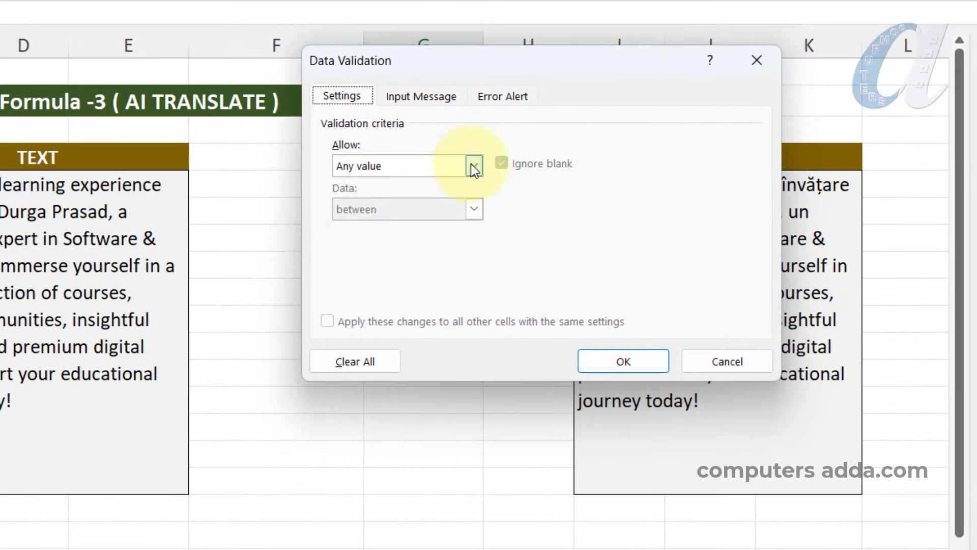
pyautogui.click(473, 166)
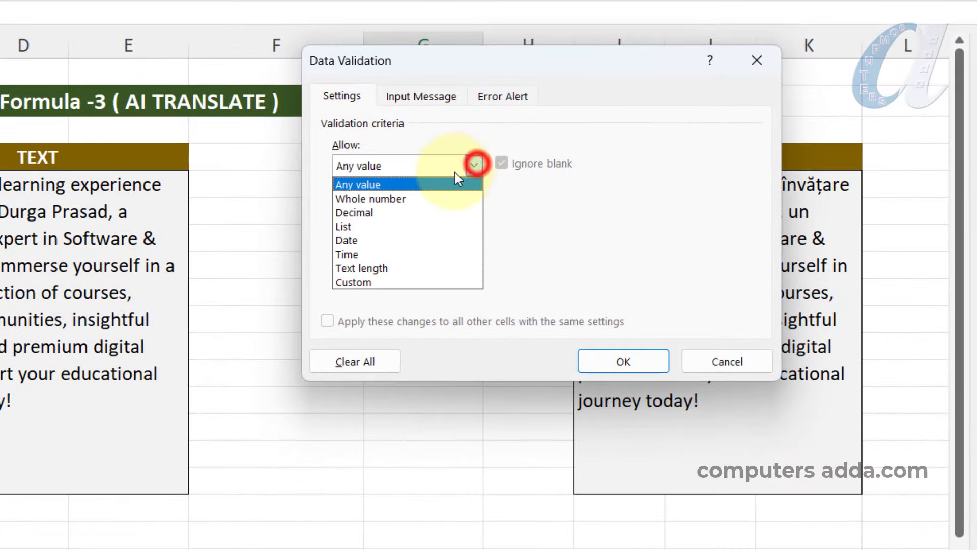
pyautogui.click(360, 224)
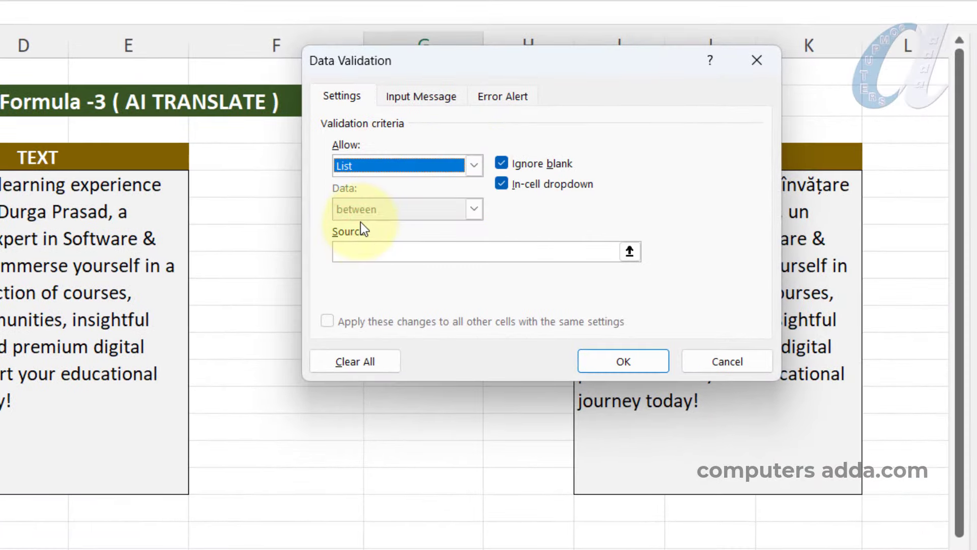
pyautogui.click(351, 252)
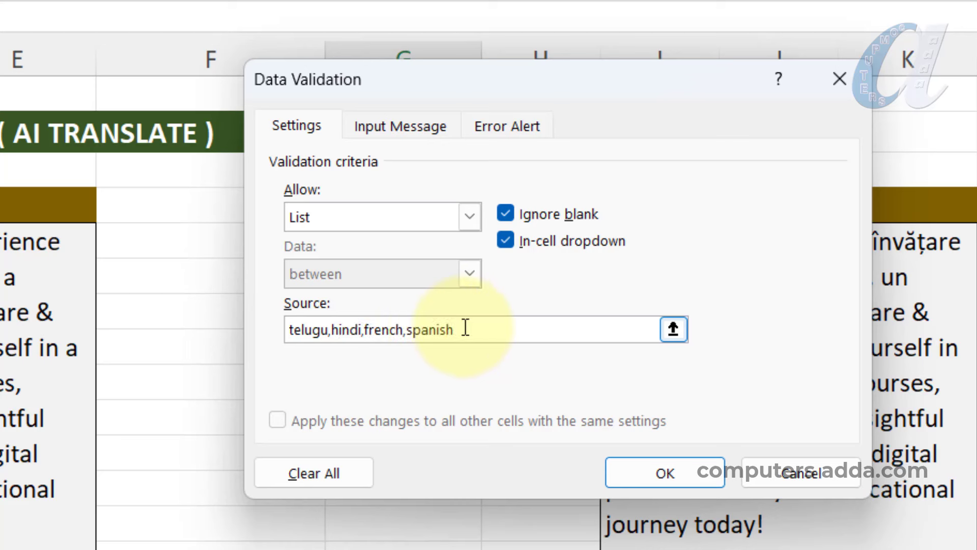
pyautogui.click(650, 465)
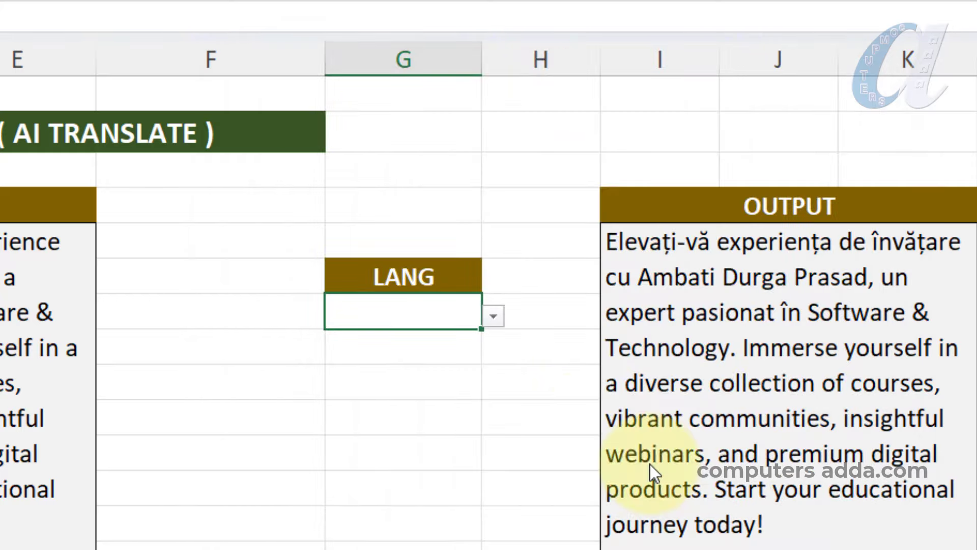
# Try the LANG cell's drop-down list by picking french, followed by telugu
pyautogui.click(494, 316)
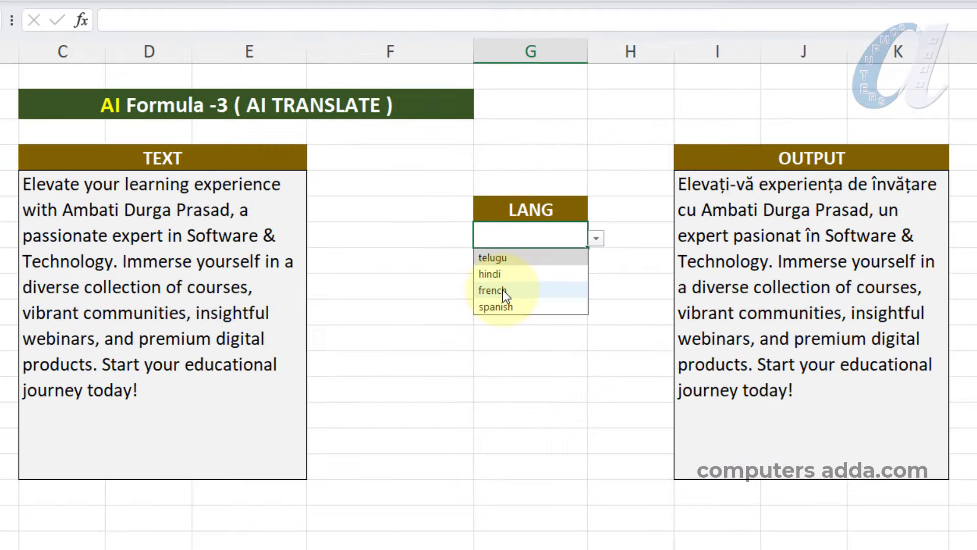
pyautogui.click(502, 289)
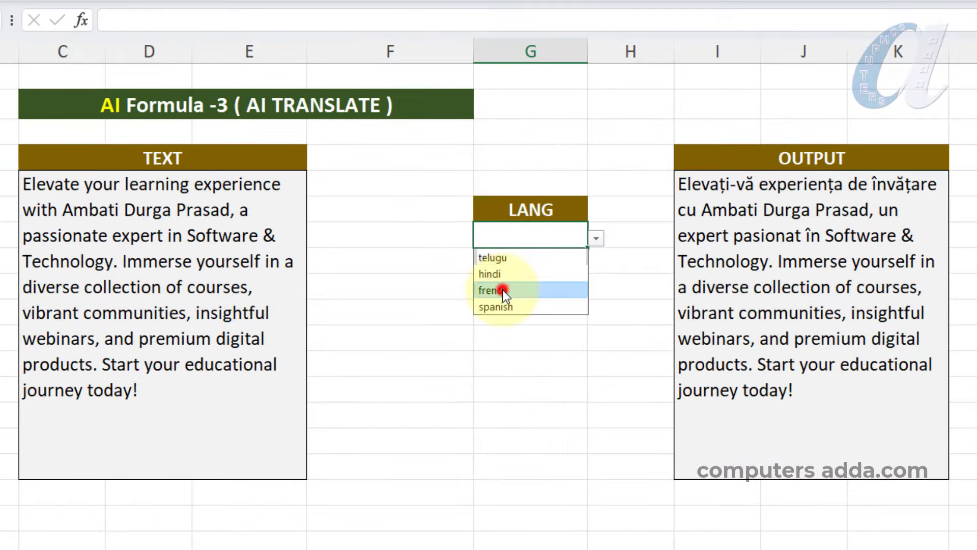
pyautogui.click(596, 238)
pyautogui.click(515, 261)
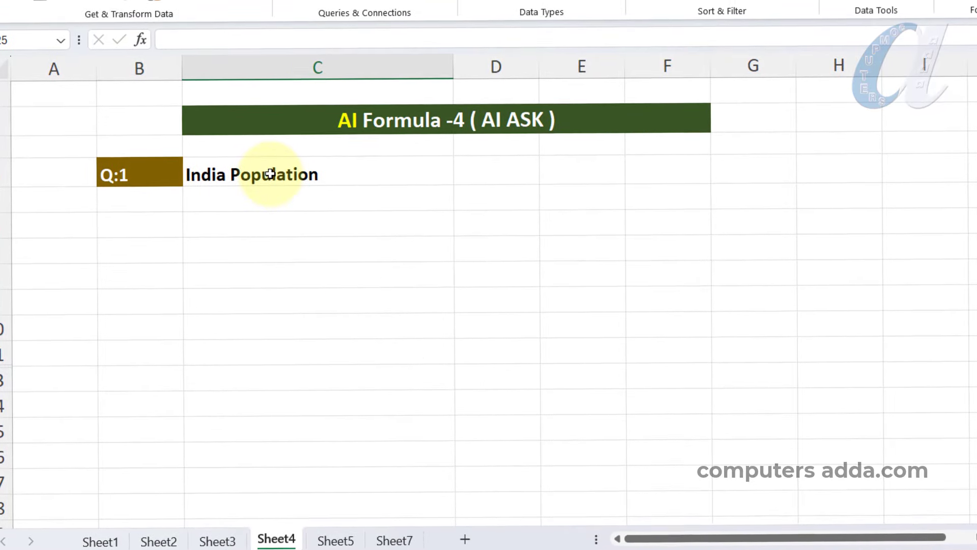
# Answer the India Population question on Sheet4 with an AI.ASK formula in C6 that uses C4 as the prompt
pyautogui.click(231, 235)
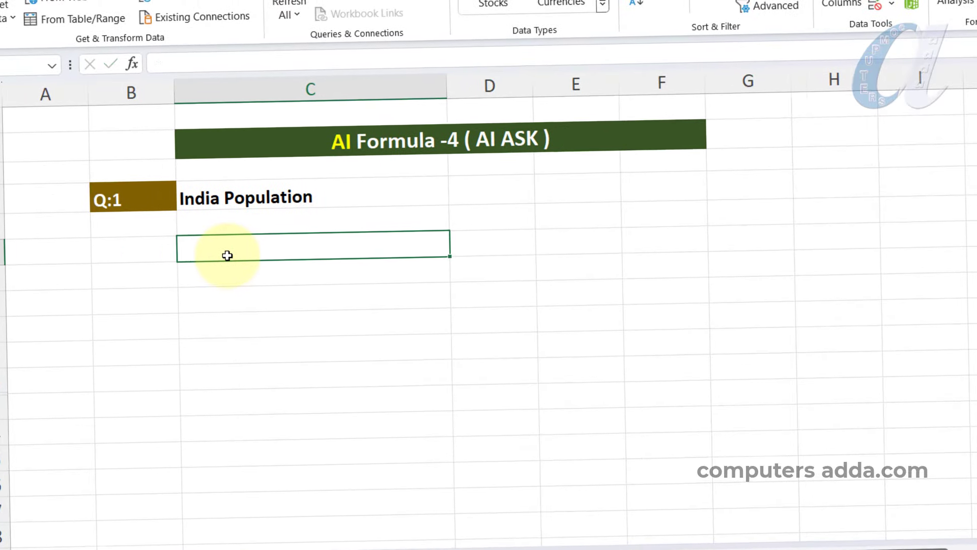
pyautogui.write('=AI.ASK(C4')
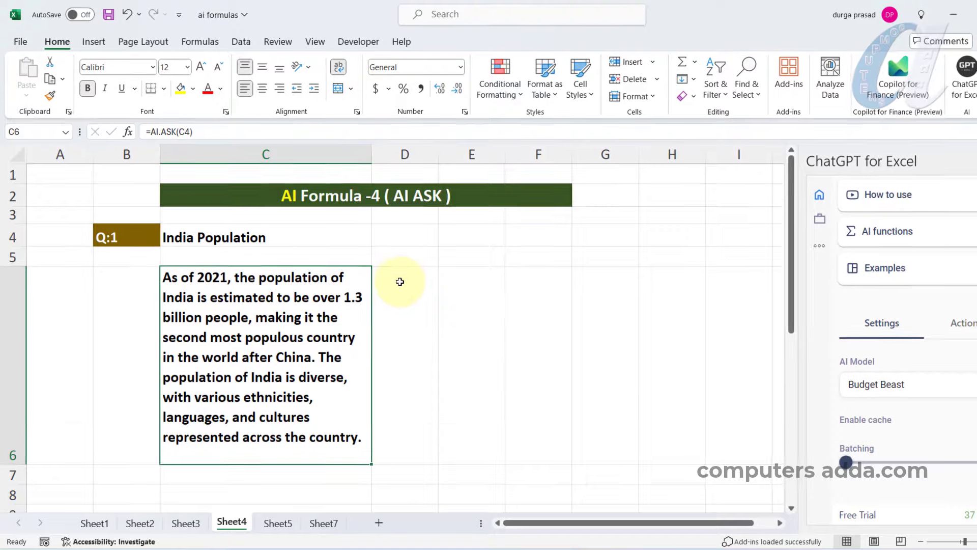
# Answer the Q:2 question about summing values greater than 50 with an AI.ASK formula two rows below it, using C24 as the prompt
pyautogui.scroll(-4, 402, 278)
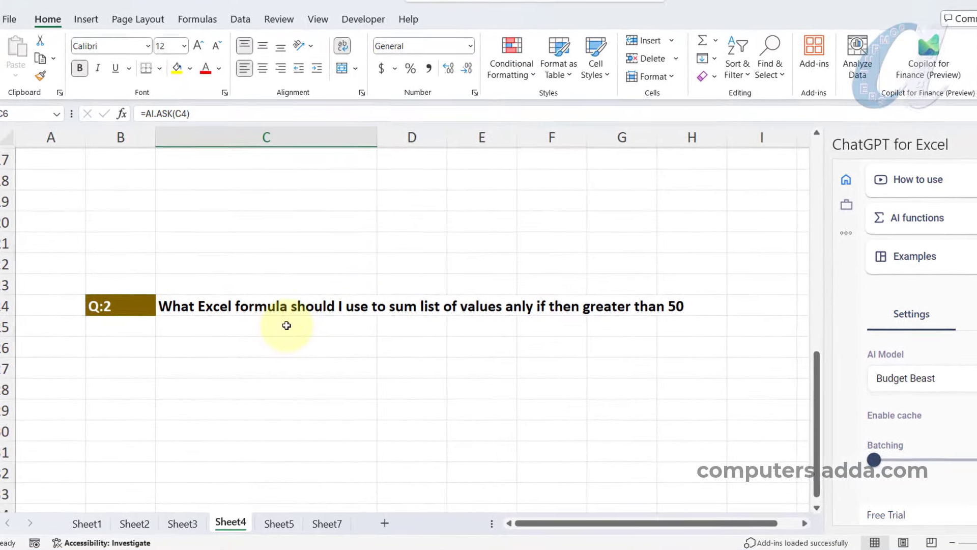
pyautogui.scroll(-1, 293, 319)
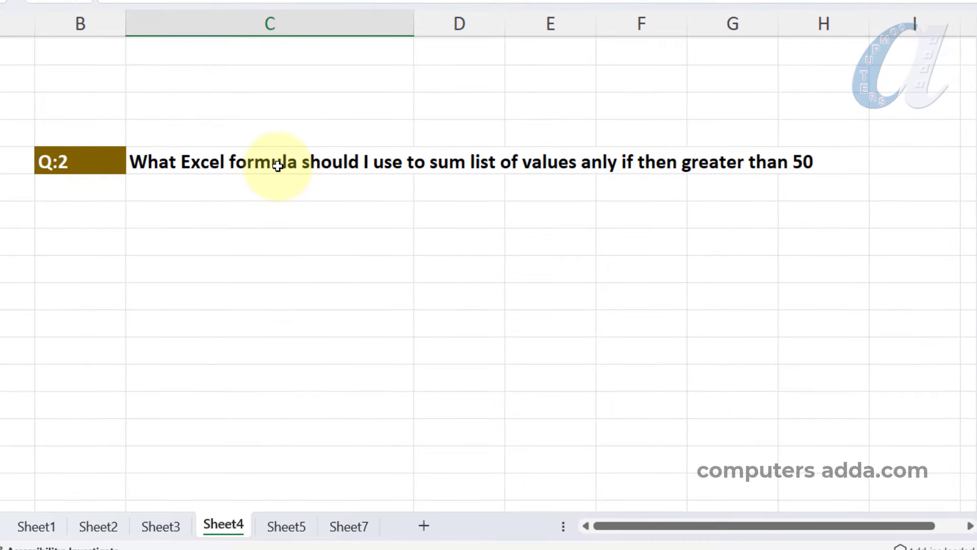
pyautogui.click(226, 212)
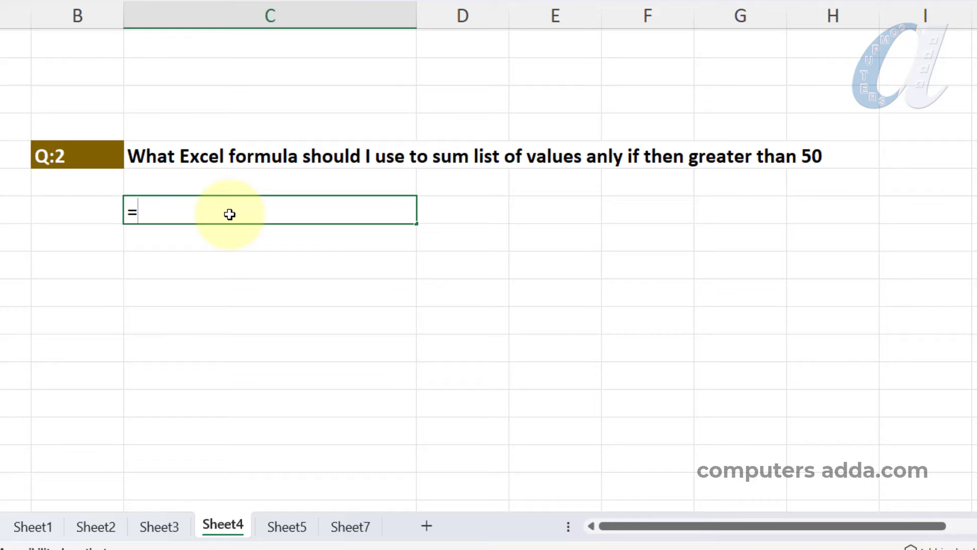
pyautogui.write('=ai')
pyautogui.press('Tab')
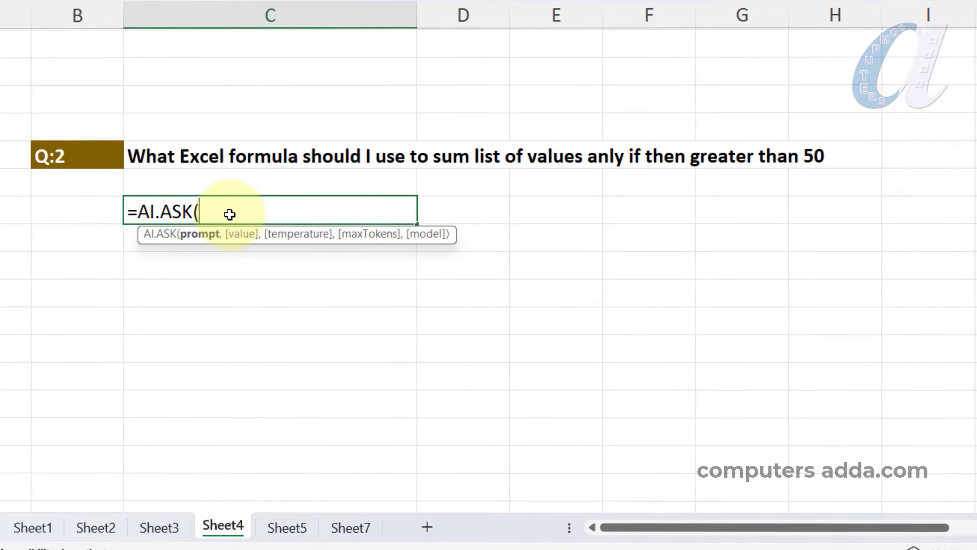
pyautogui.click(300, 156)
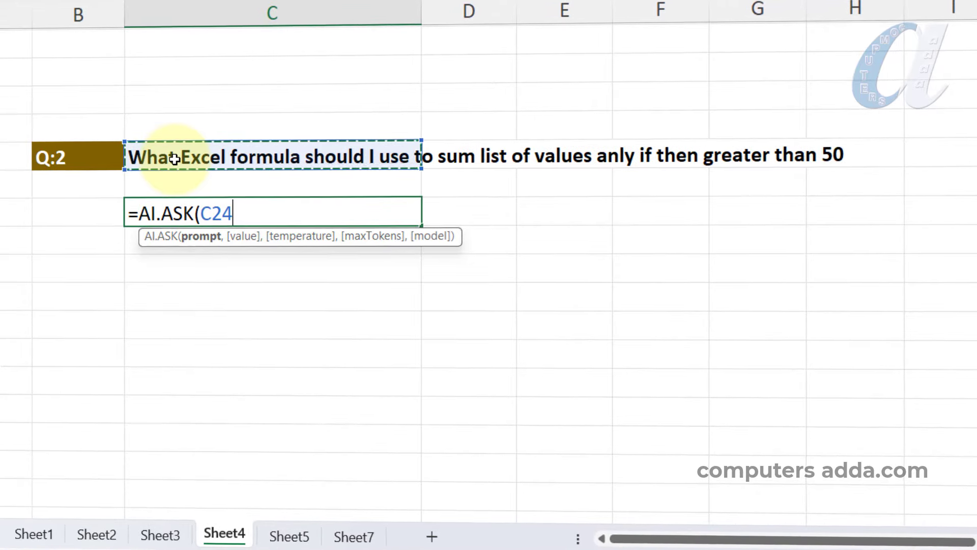
pyautogui.press('Return')
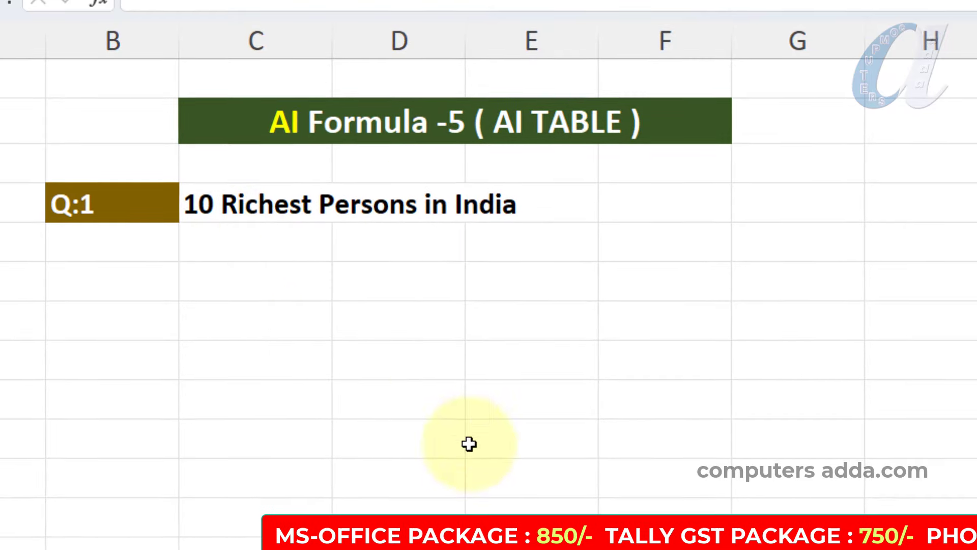
# Generate a table of the 10 richest persons in India with an AI.TABLE formula in B6, using C4 as the prompt
pyautogui.click(126, 283)
pyautogui.write('=ai')
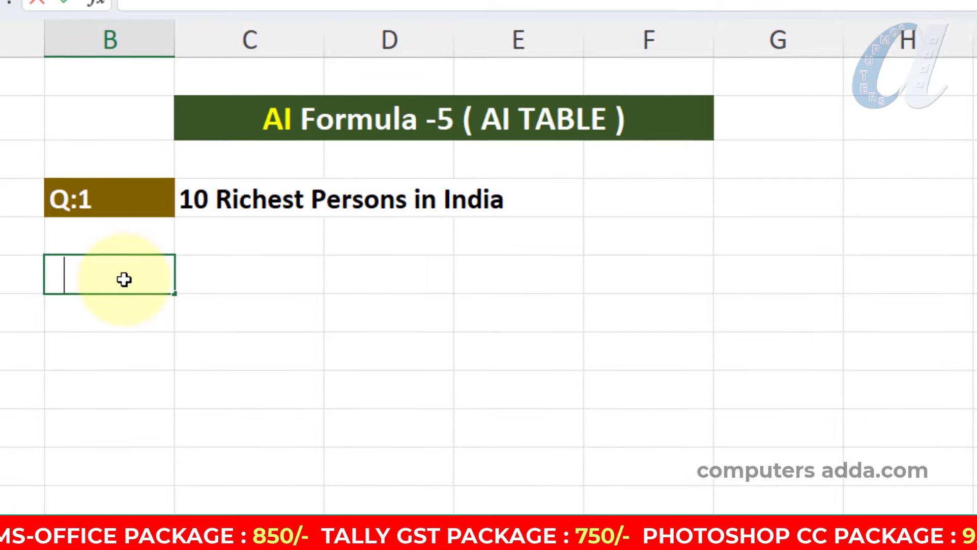
pyautogui.press('Down')
pyautogui.press('Down')
pyautogui.press('Down')
pyautogui.press('Down')
pyautogui.press('Down')
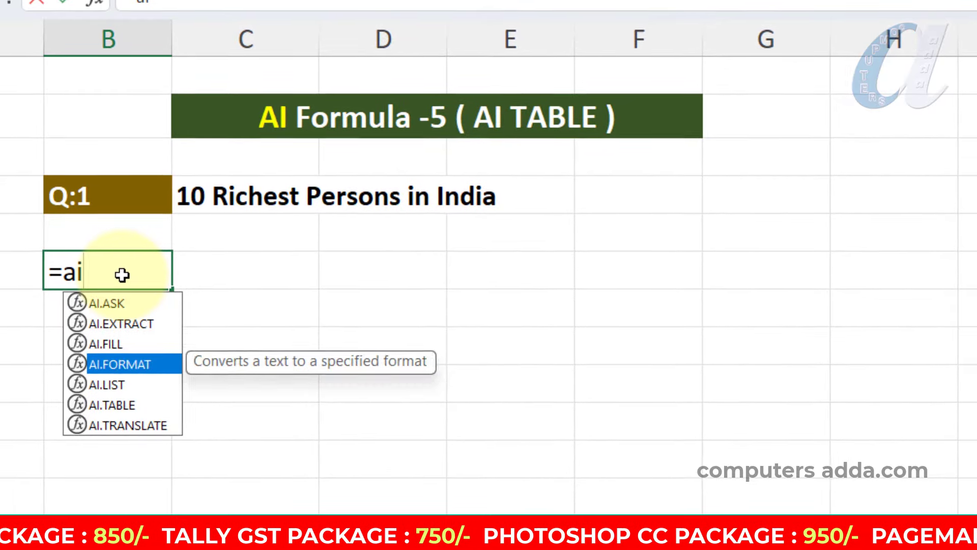
pyautogui.press('Tab')
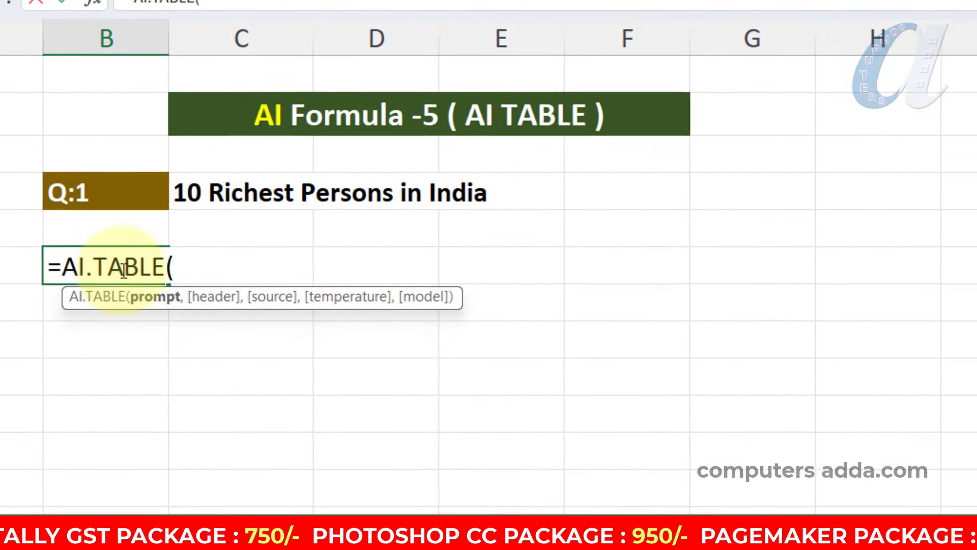
pyautogui.click(251, 190)
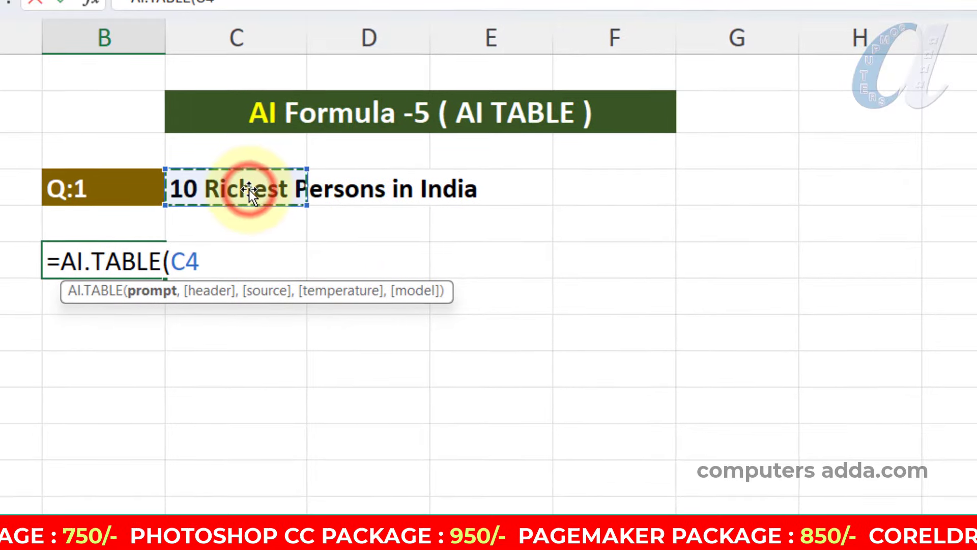
pyautogui.press('Return')
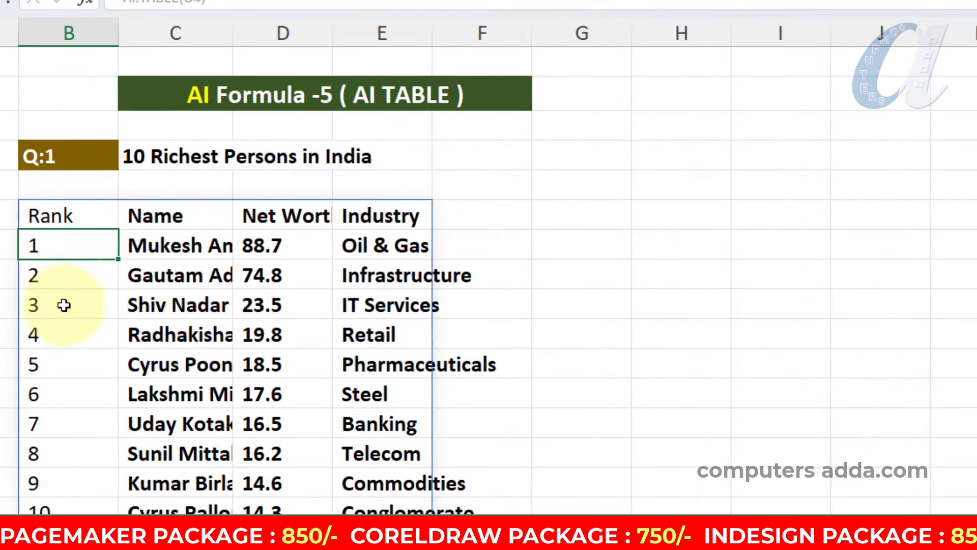
# Widen columns C, D and E of the generated table and change the C4 prompt to "10 Richest Persons in India & city"
pyautogui.moveTo(231, 31); pyautogui.dragTo(288, 30)
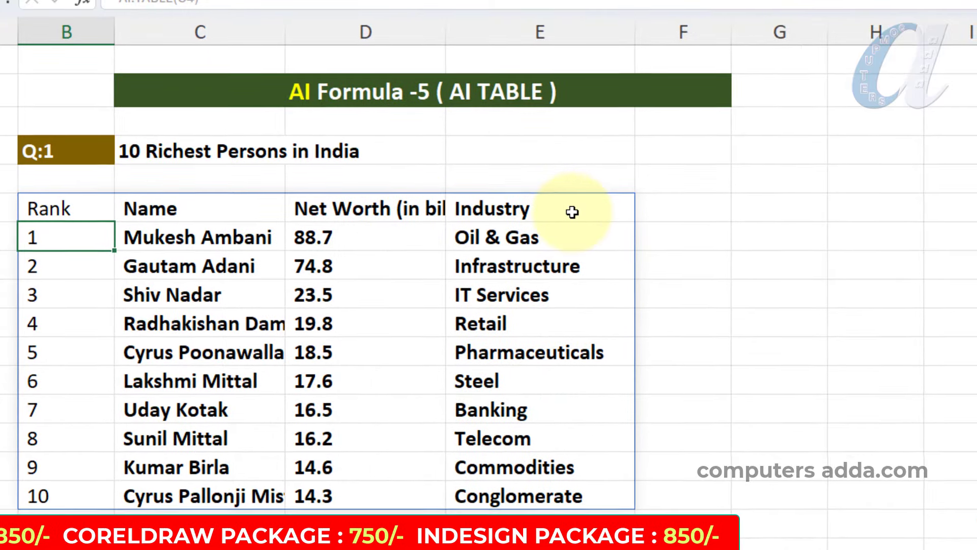
pyautogui.click(871, 296)
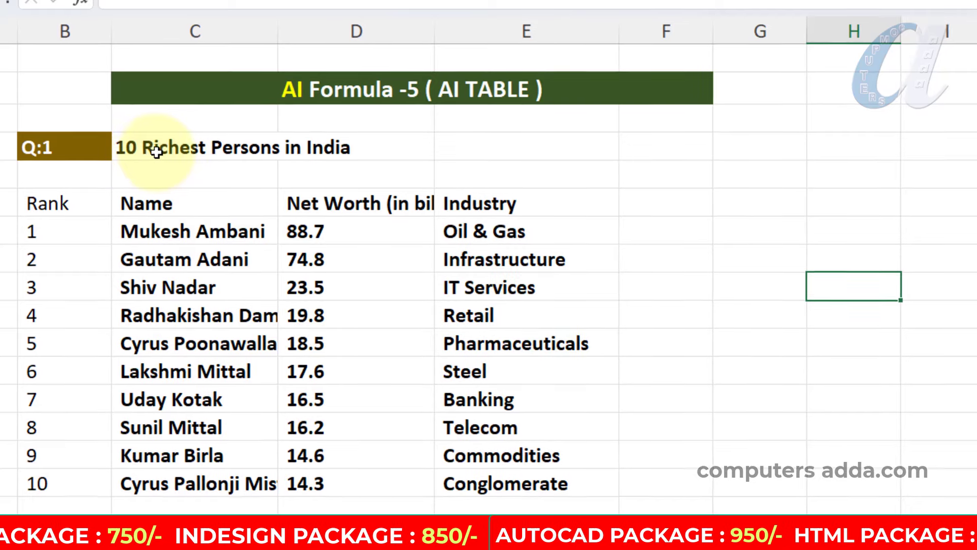
pyautogui.click(196, 144)
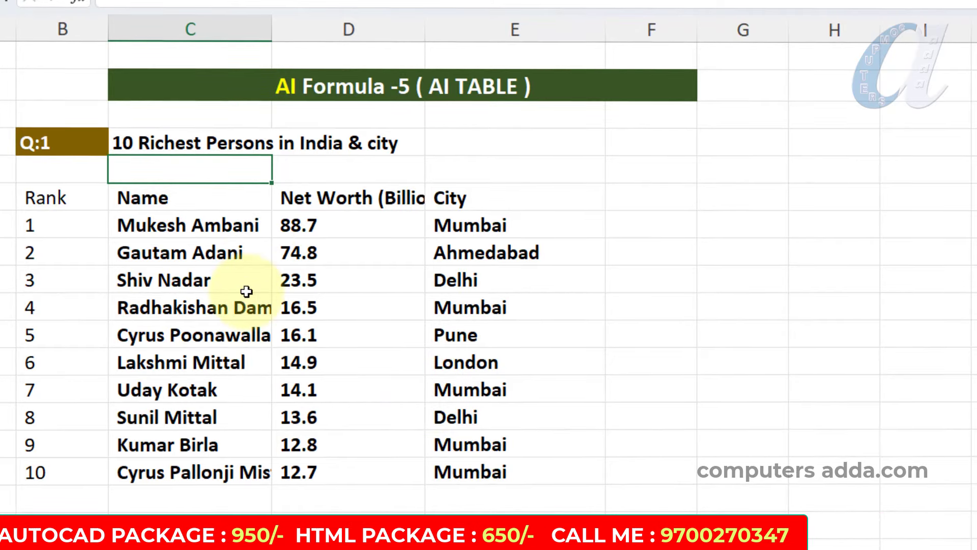
# Generate the Q:2 random list of 20 people with an AI.TABLE formula under the Name header, filling Name, Age, Gender, Place and Country
pyautogui.scroll(-4, 246, 291)
pyautogui.scroll(-2, 253, 286)
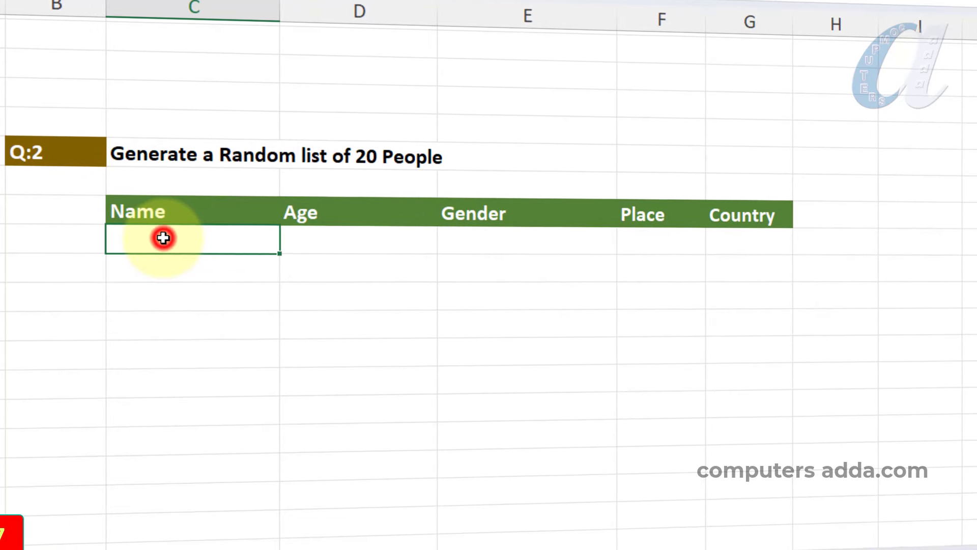
pyautogui.write('ai')
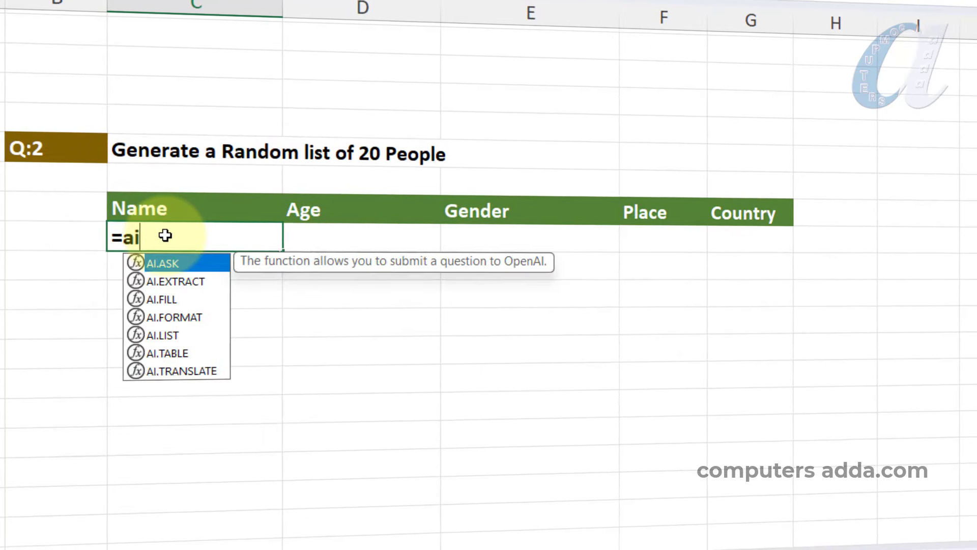
pyautogui.press('Down')
pyautogui.press('Down')
pyautogui.press('Down')
pyautogui.press('Down')
pyautogui.press('Down')
pyautogui.press('Tab')
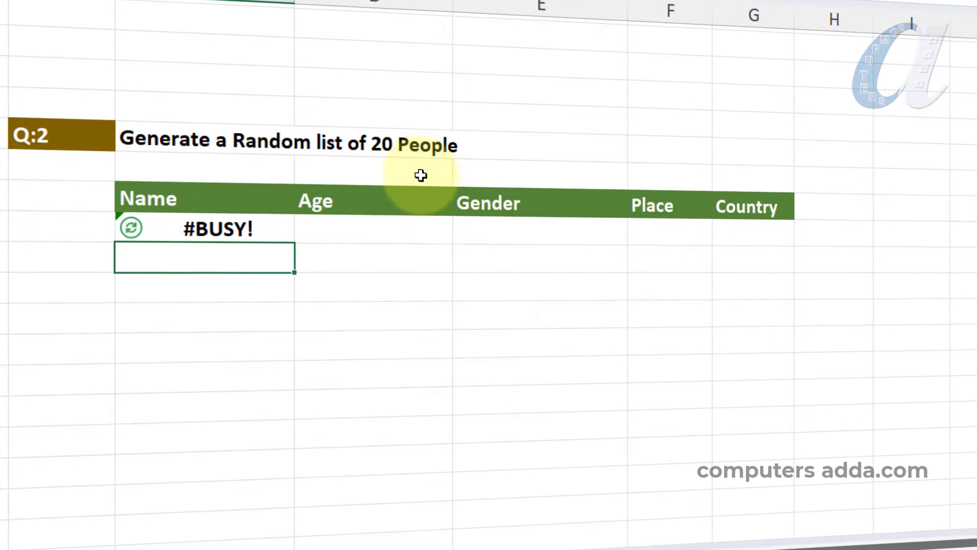
pyautogui.scroll(-2, 432, 119)
pyautogui.scroll(1, 431, 119)
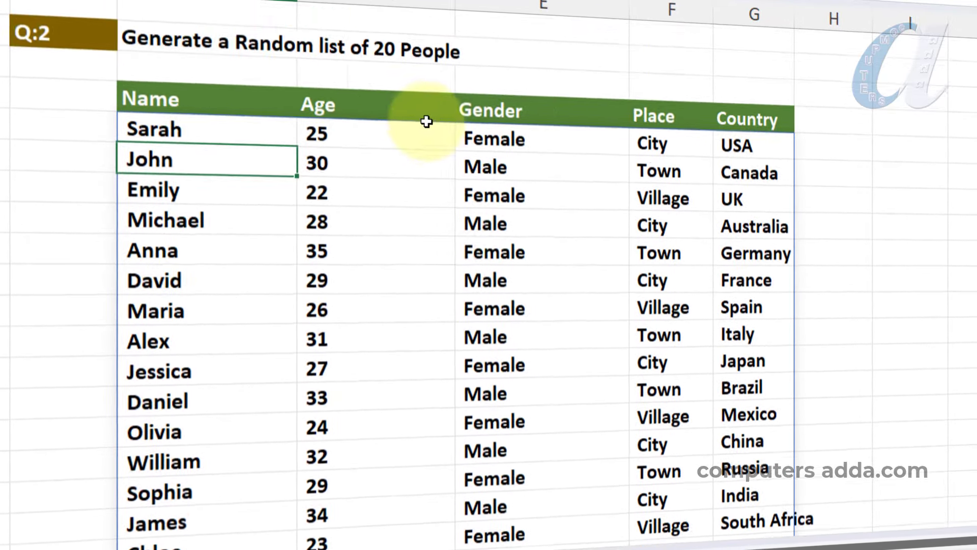